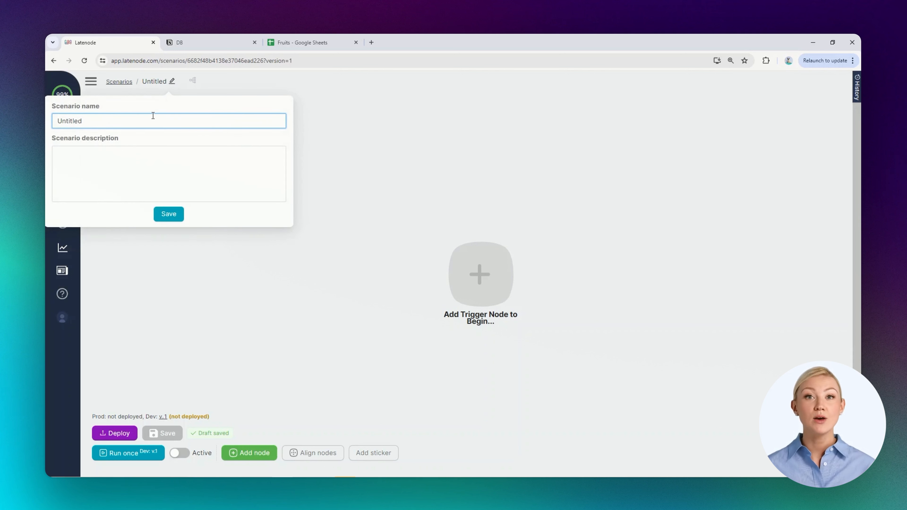
- Rename the untitled scenario as GStoNotion and save the name
triple_click(157, 116)
text(G)
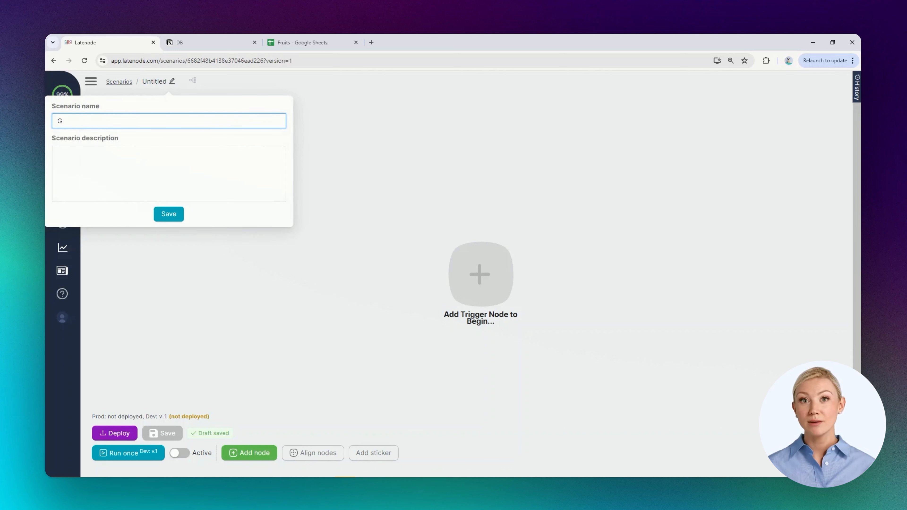
text(StoNotion)
click(177, 217)
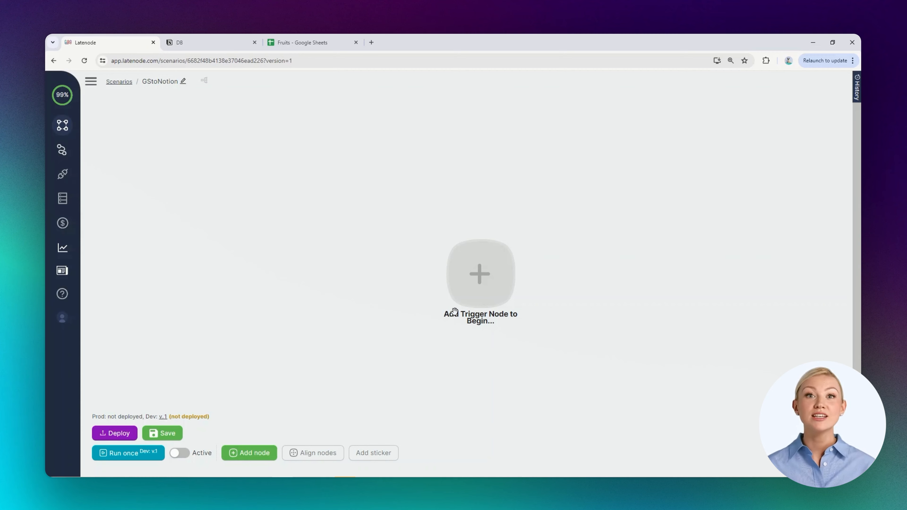
- Add the Google Sheets trigger New Row Added (Shared Drive, Instant) as the scenario's first node
click(482, 288)
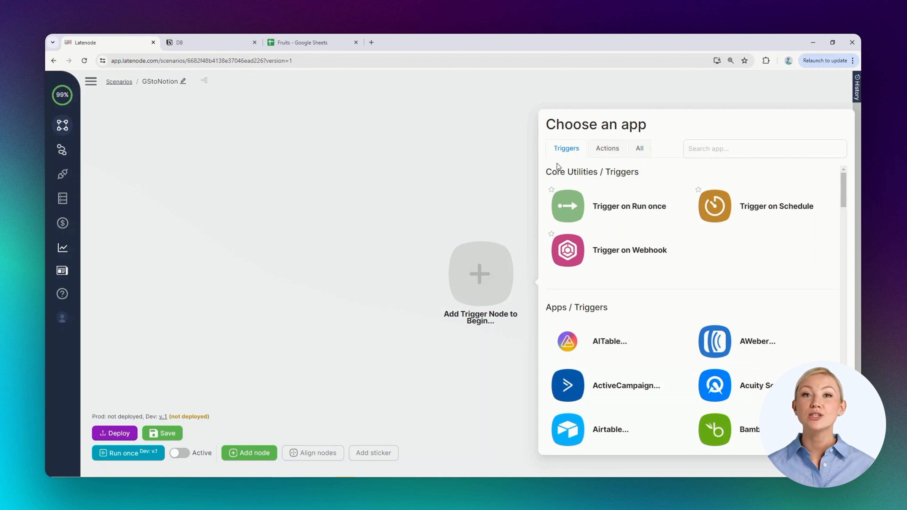
click(728, 148)
text(goo)
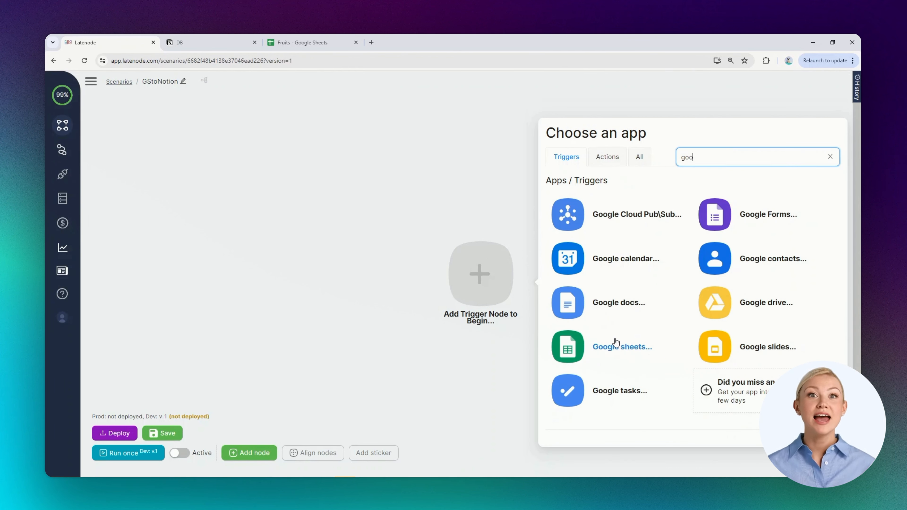
click(616, 343)
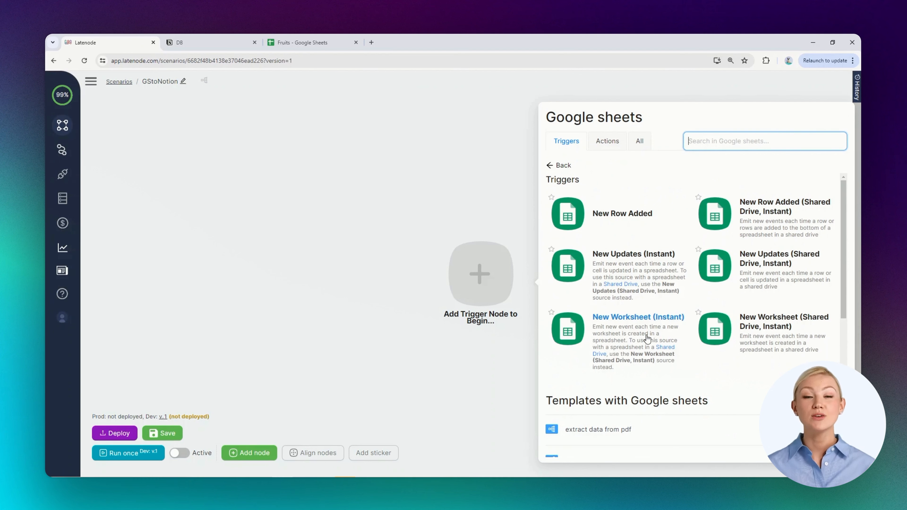
click(773, 212)
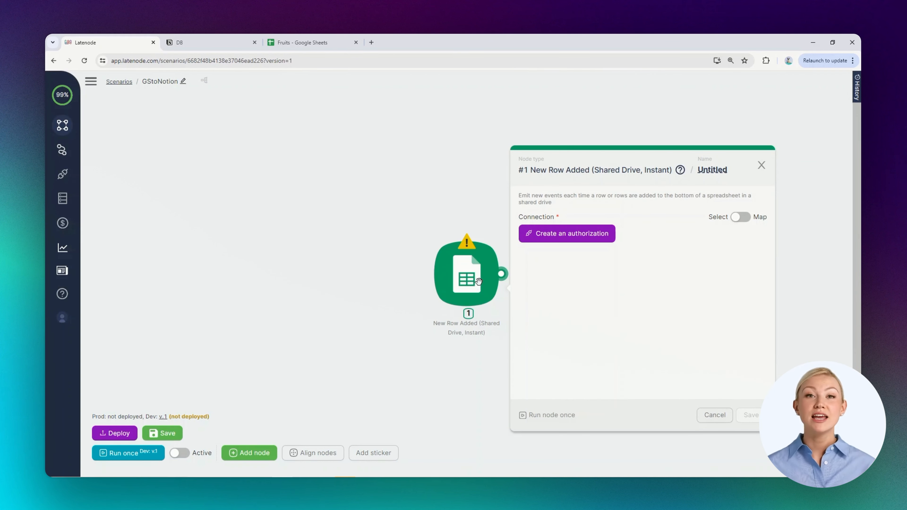
- Create a new Google Sheets authorization for the trigger, signing in with the Google account and granting access
click(558, 240)
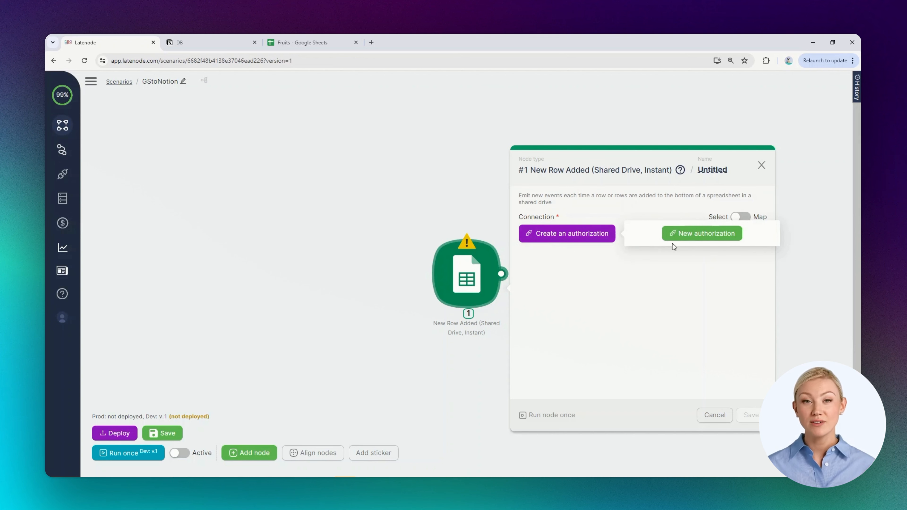
click(691, 239)
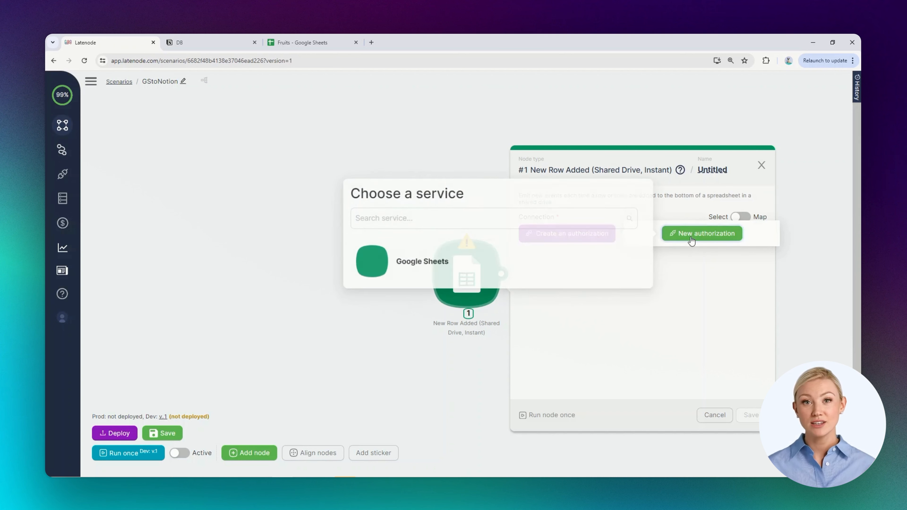
click(434, 263)
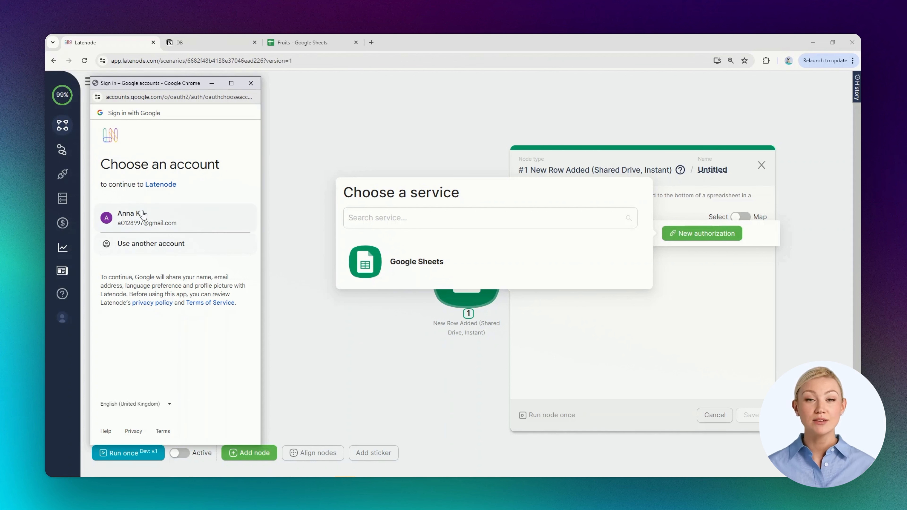
click(149, 218)
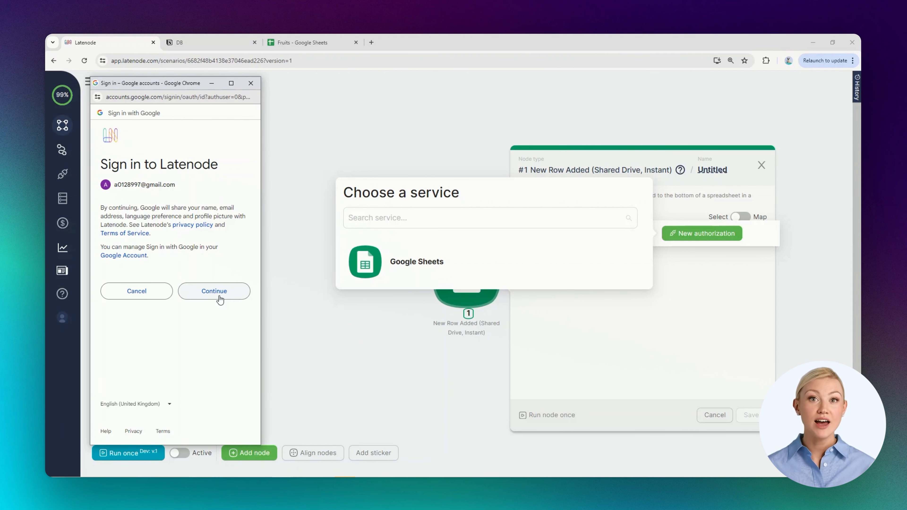
click(220, 299)
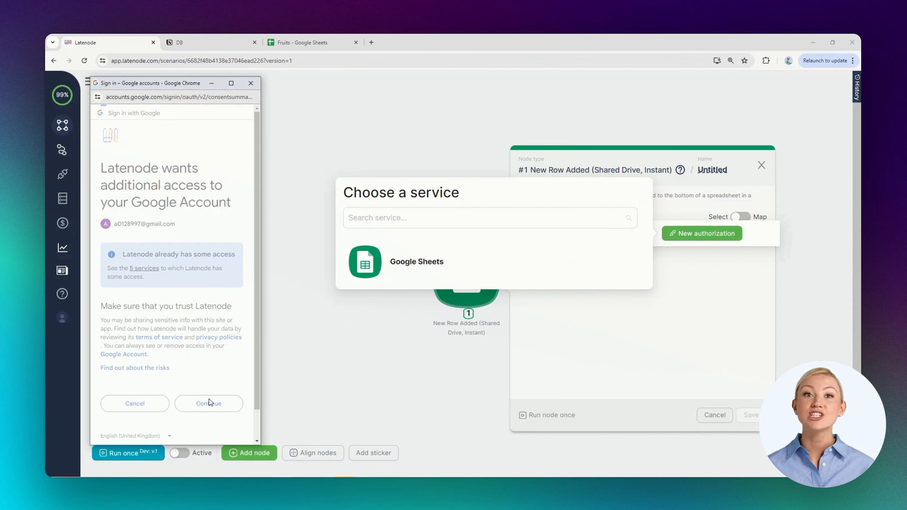
click(210, 405)
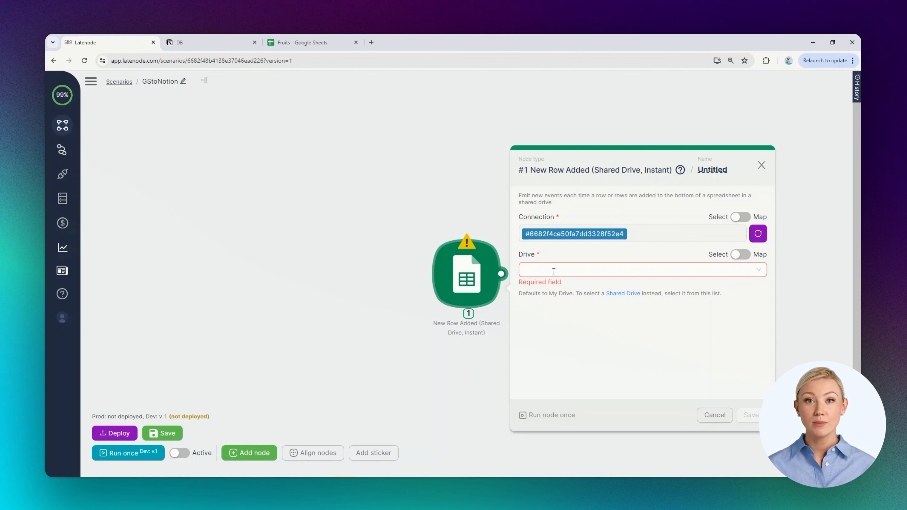
- Set the trigger's drive to My Drive, spreadsheet to Fruits and worksheet to Sheet1, and save the node
click(553, 272)
click(552, 293)
click(553, 311)
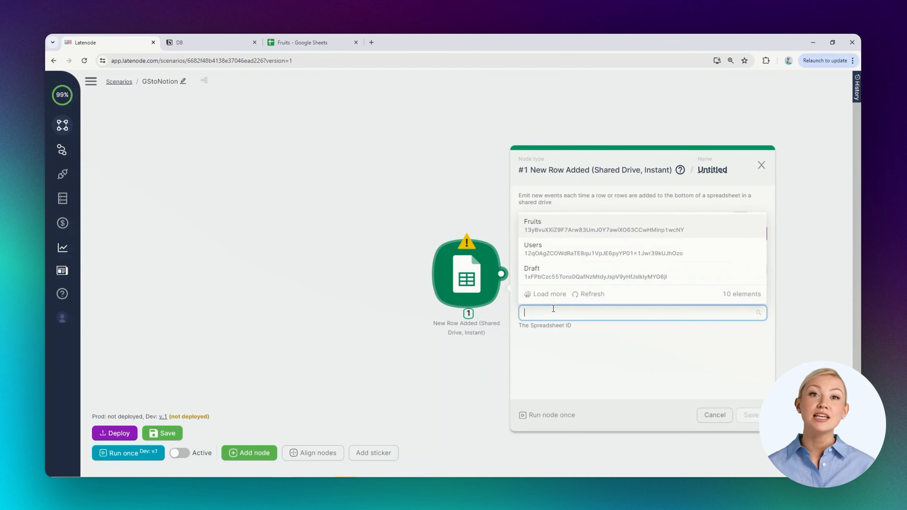
click(562, 233)
click(552, 357)
click(542, 265)
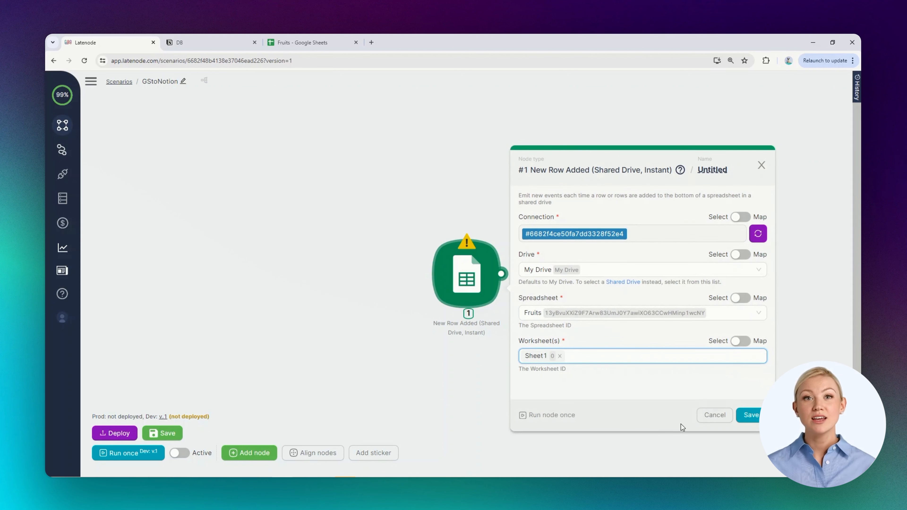
click(751, 416)
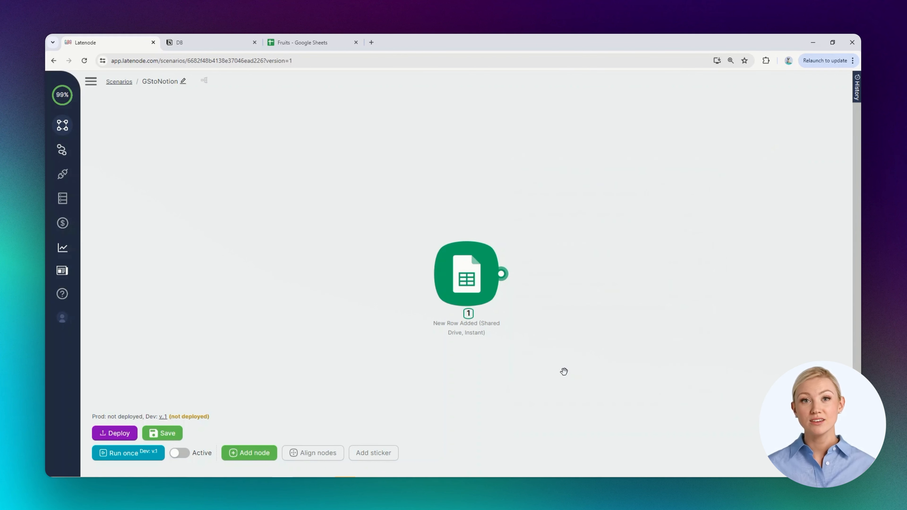
- Move the trigger node toward the upper left of the canvas and run it once
drag(459, 284, 292, 236)
right_click(306, 232)
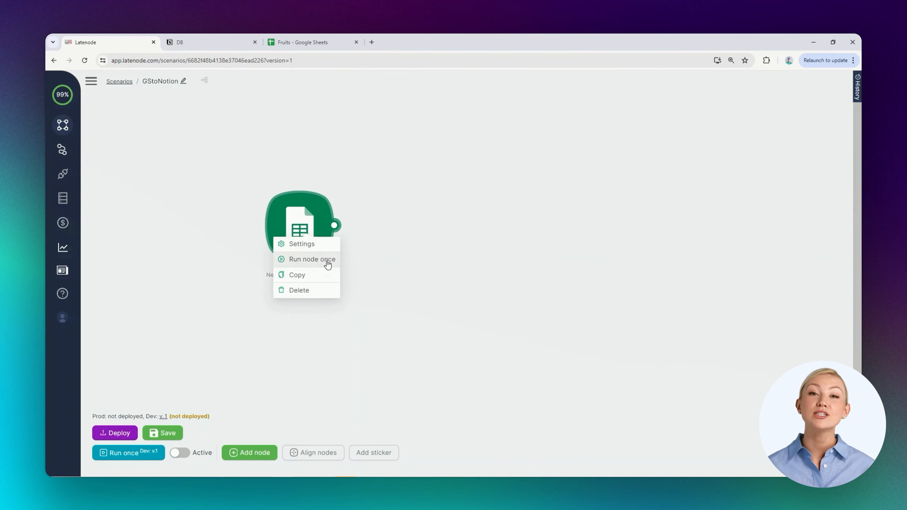
click(312, 259)
- Switch to the Fruits spreadsheet in Google Sheets and enter Pear in A1 and Yellow in B1
click(300, 42)
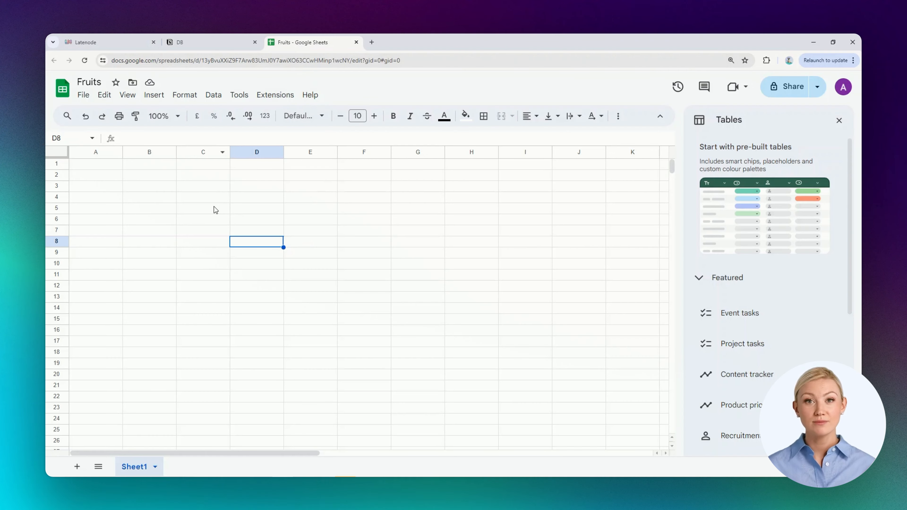
click(96, 162)
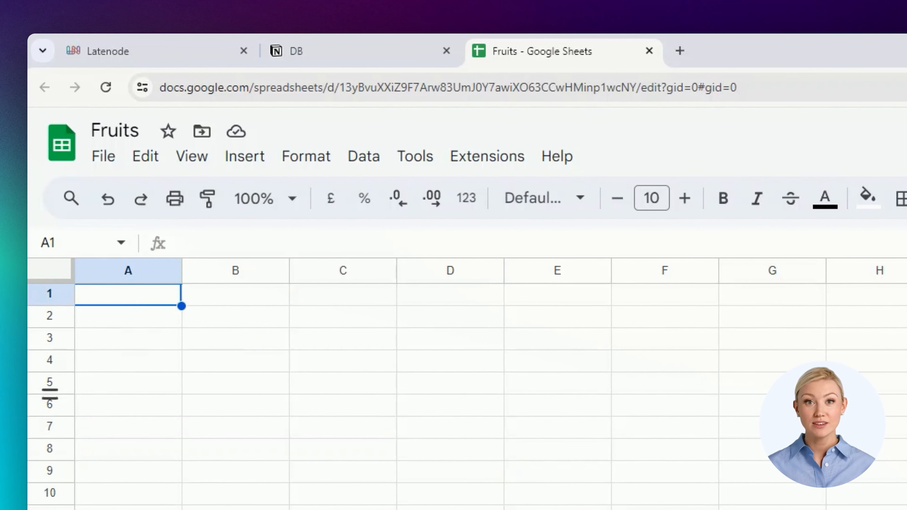
text(Pear	Yellow)
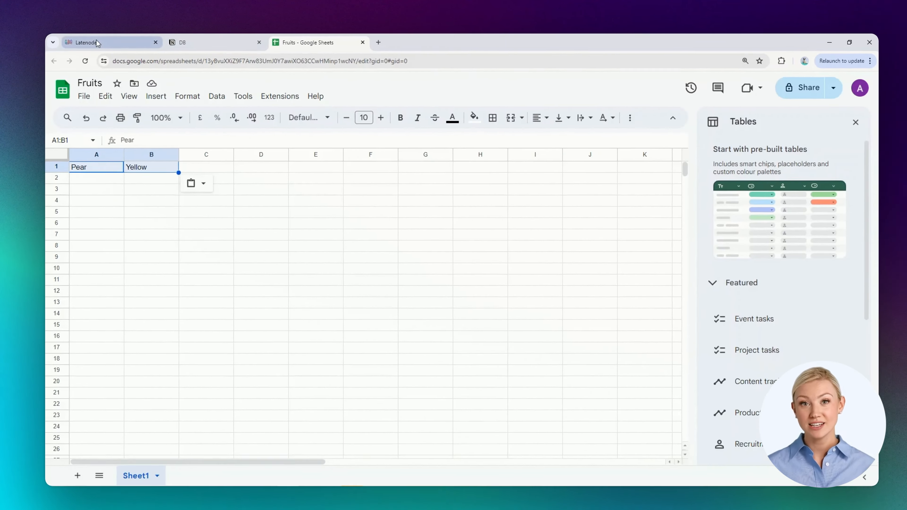
- Return to the Latenode scenario and examine the newRow values in the trigger's output data
click(113, 51)
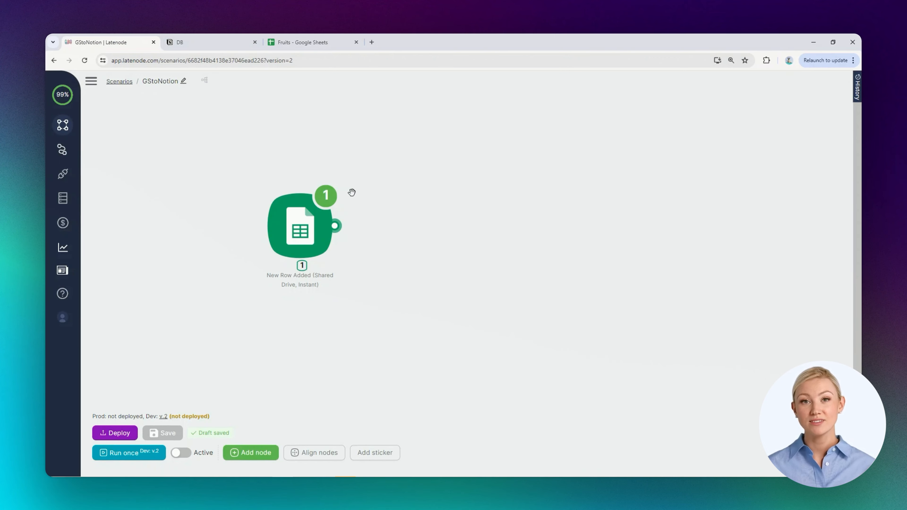
click(328, 197)
click(364, 155)
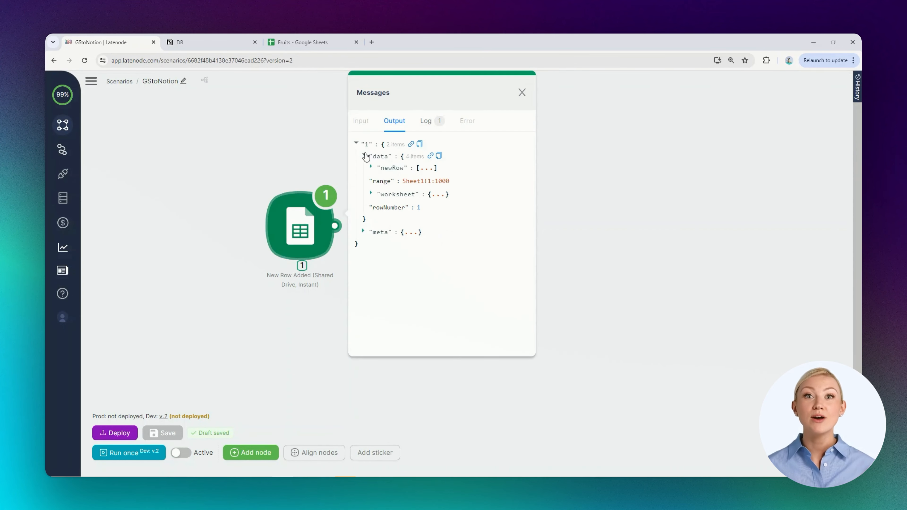
click(372, 168)
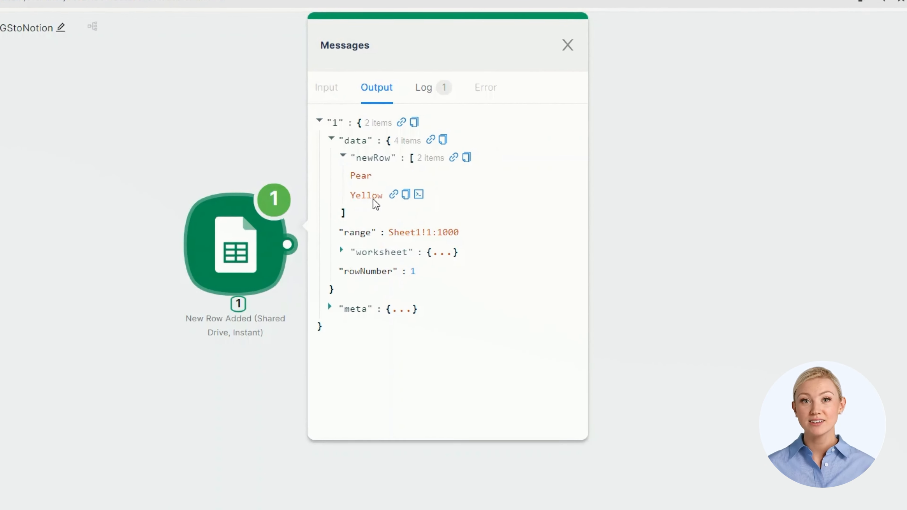
double_click(362, 177)
double_click(361, 196)
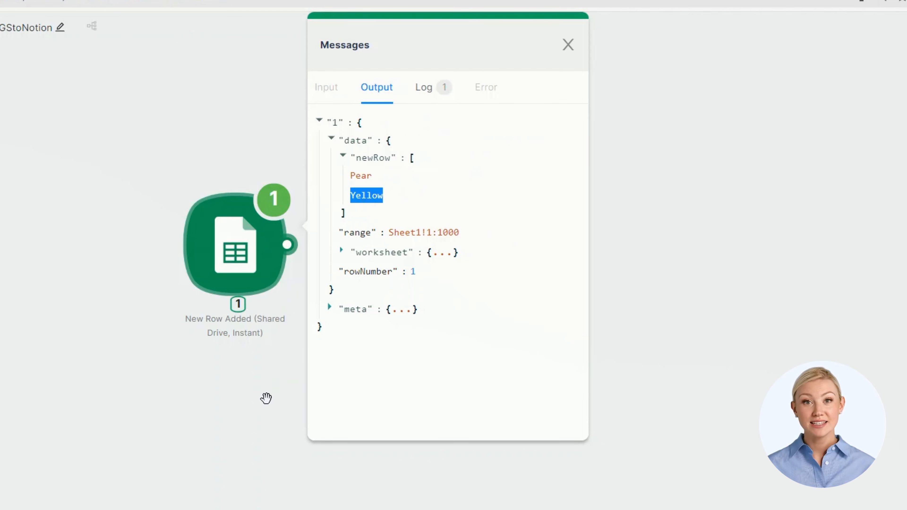
click(625, 256)
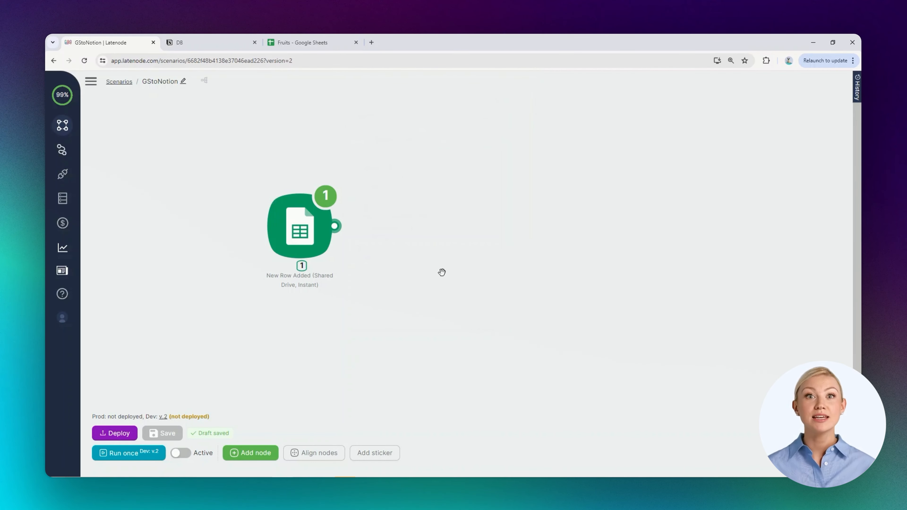
- Add Notion's Create Table Record action as a node connected after the Google Sheets trigger
click(335, 226)
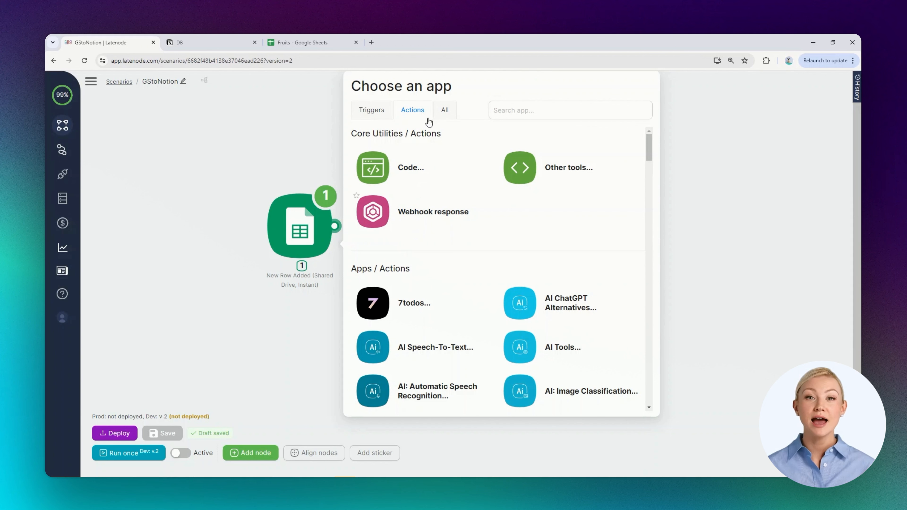
click(525, 111)
text(no)
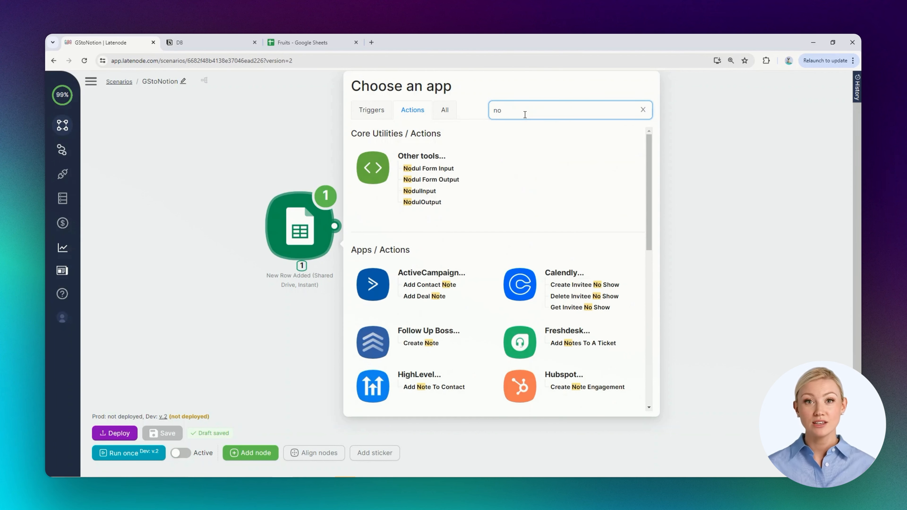
text(t)
click(532, 316)
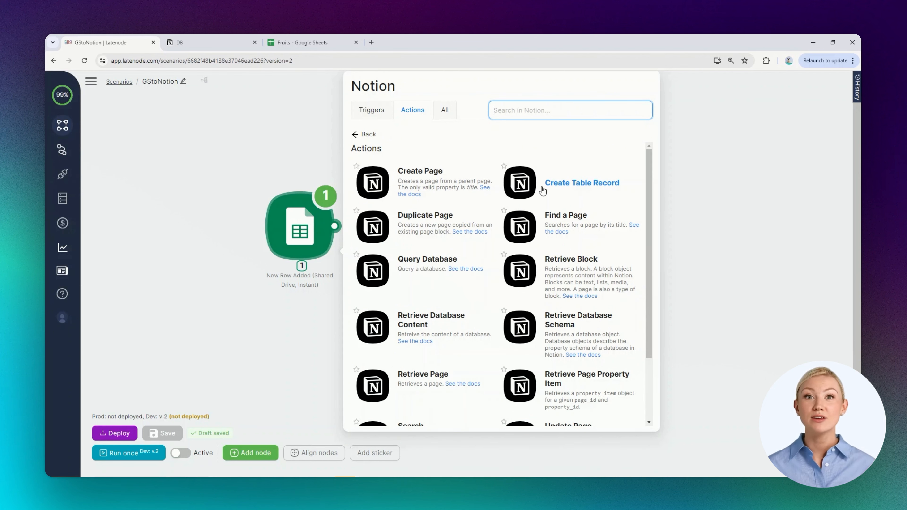
click(586, 184)
- Create a new Notion OAuth authorization with access to the DB, Travel Planner and Getting Started pages
click(547, 161)
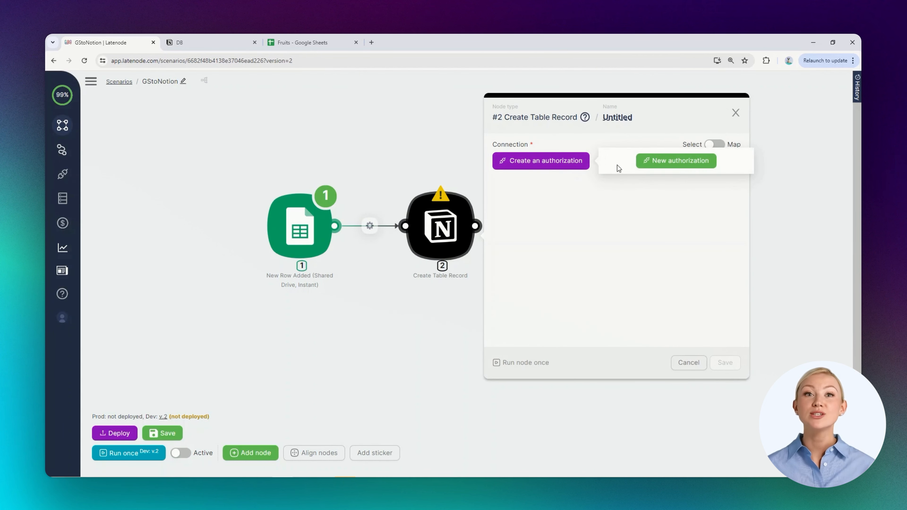
click(640, 161)
click(370, 201)
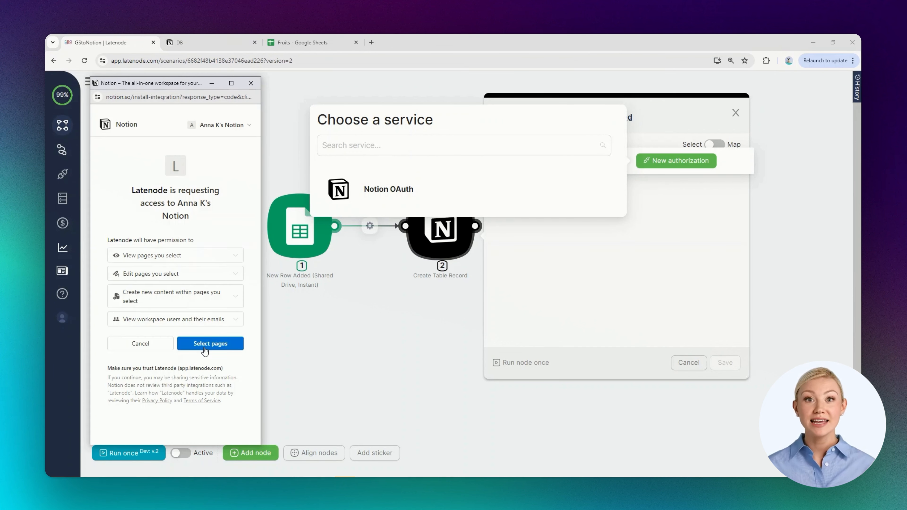
click(193, 342)
click(128, 232)
click(126, 221)
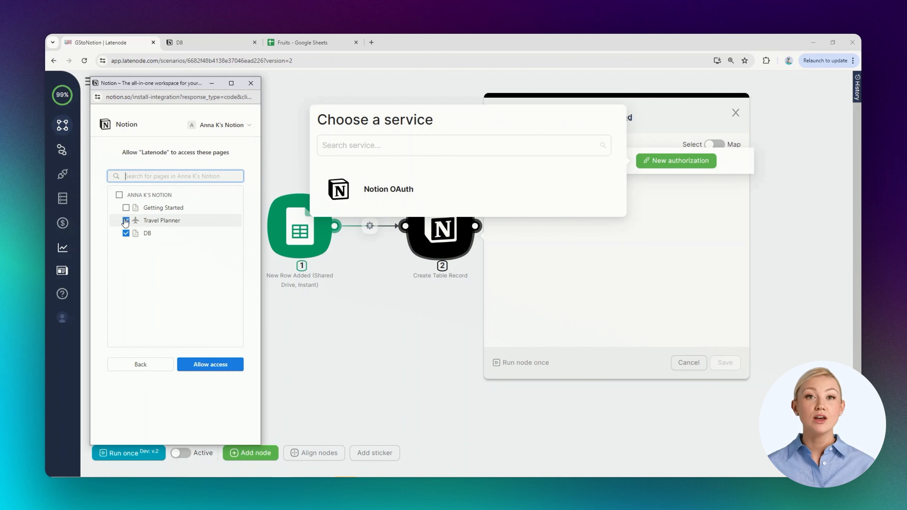
click(126, 207)
click(222, 366)
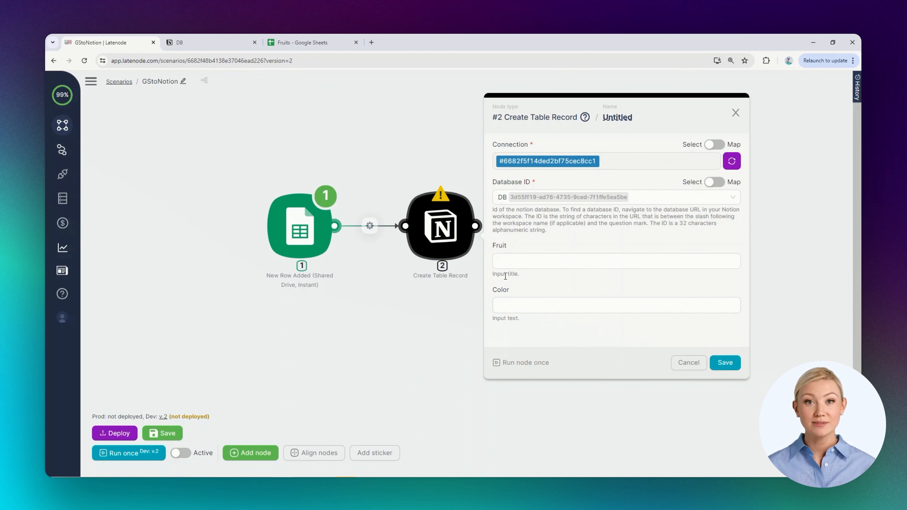
- Compare the columns of the Notion DB table with the row in the Fruits spreadsheet, and return to the Latenode scenario
click(200, 45)
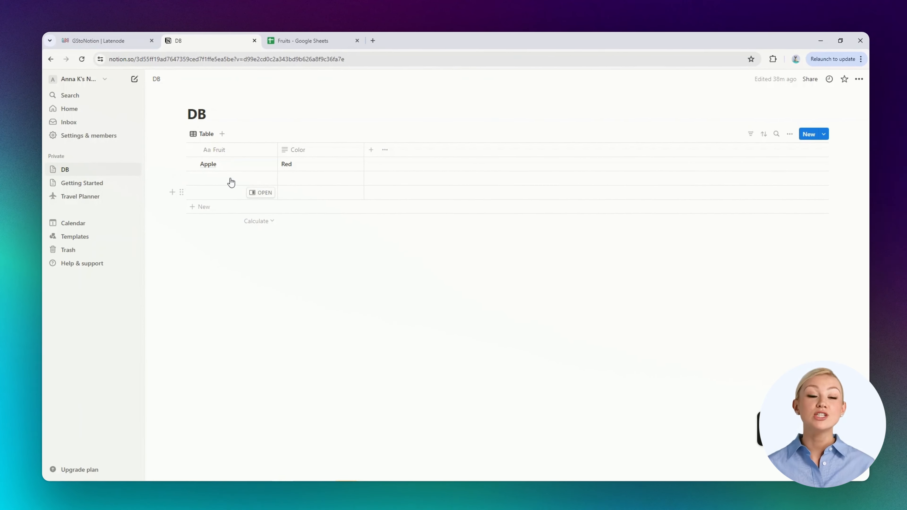
click(289, 43)
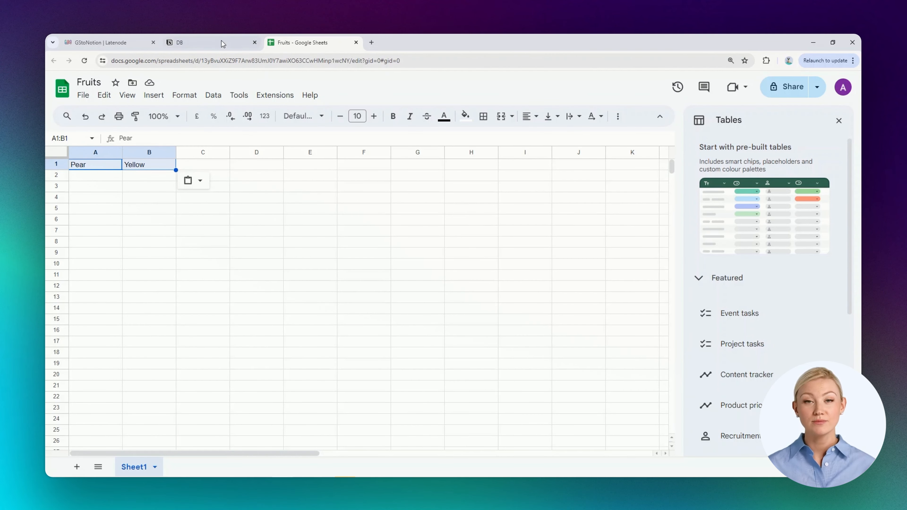
click(196, 41)
click(104, 43)
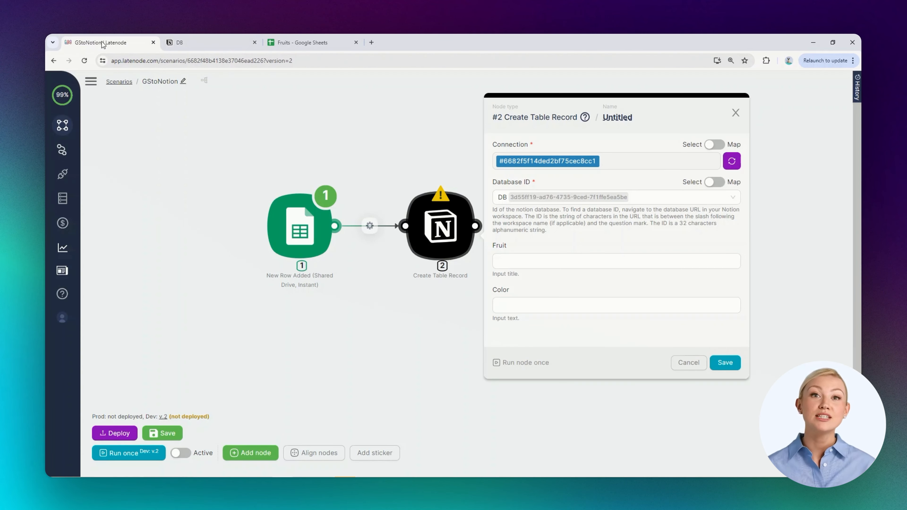
- Map the Fruit field of the Create Table Record node to the trigger's newRow item at index 0 and save the node
click(571, 262)
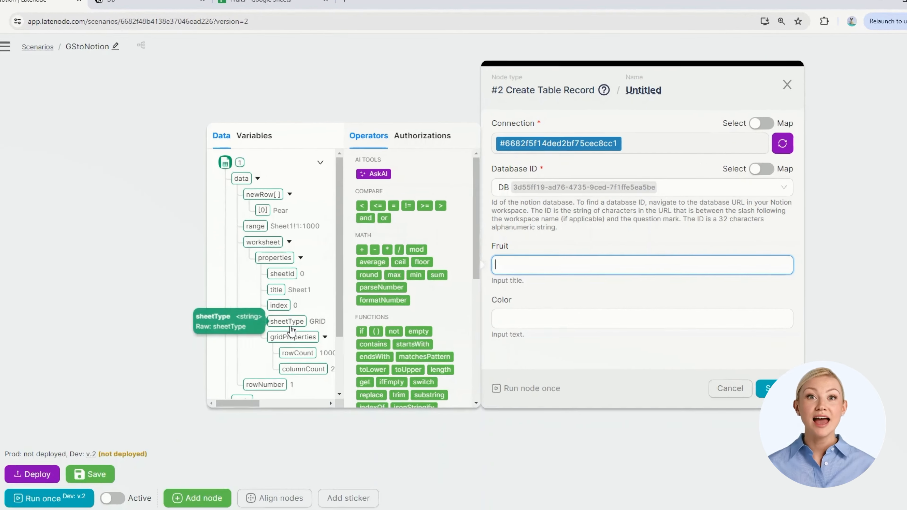
scroll(325, 307, down, 3)
scroll(241, 346, up, 3)
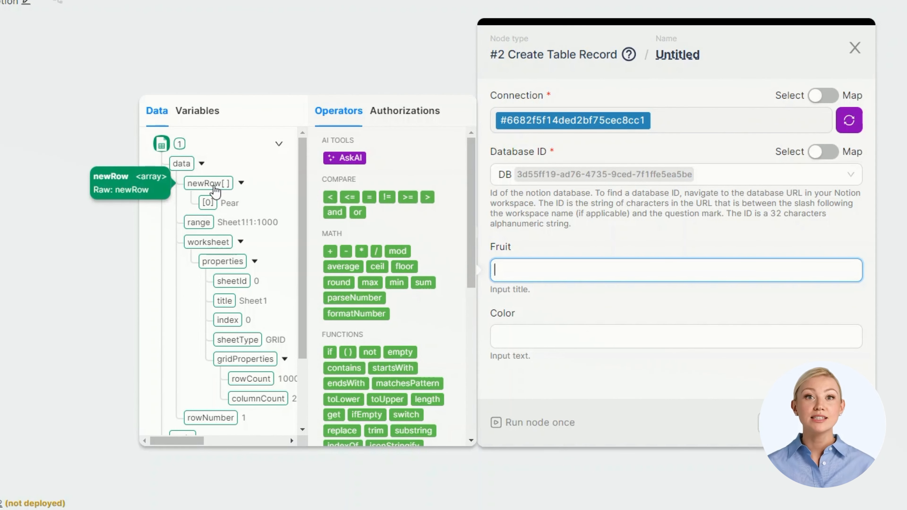
drag(216, 191, 598, 272)
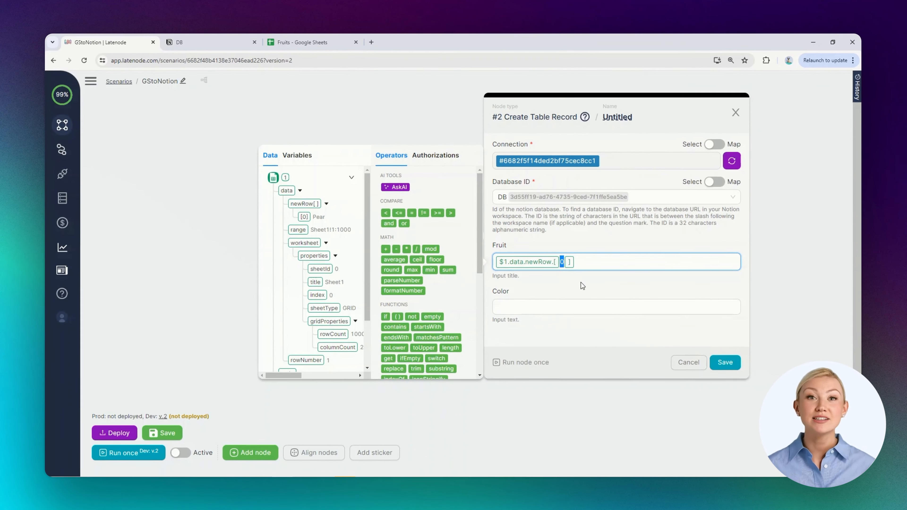
click(575, 345)
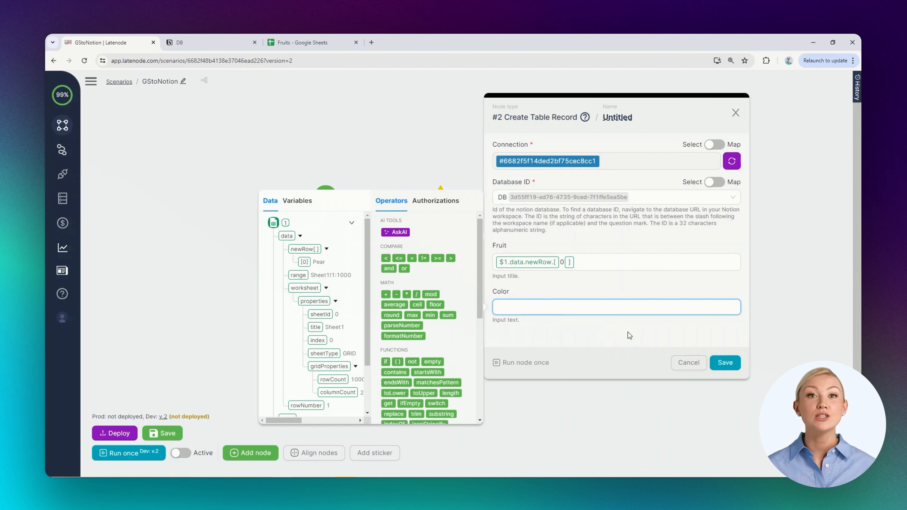
click(722, 363)
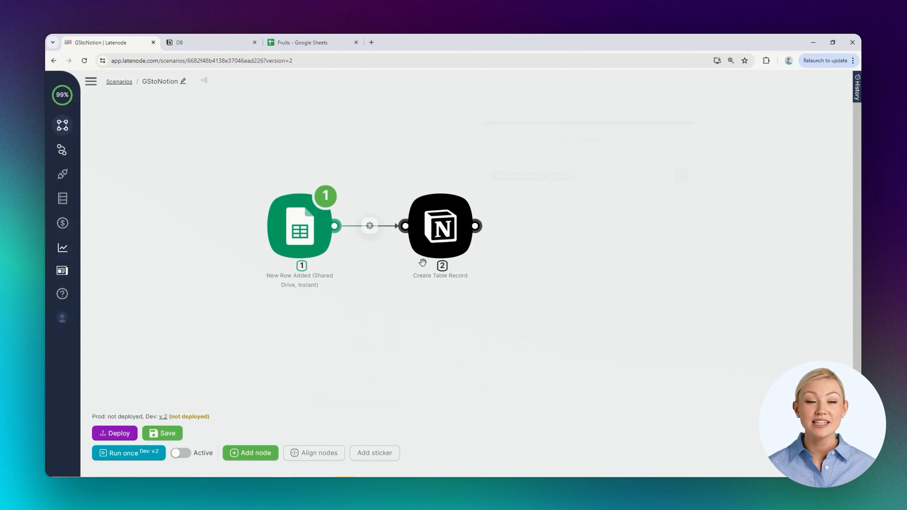
- Check the value order in the trigger's newRow output, map the Color field to the newRow item at index 1, and save the node
click(325, 196)
click(363, 156)
click(371, 166)
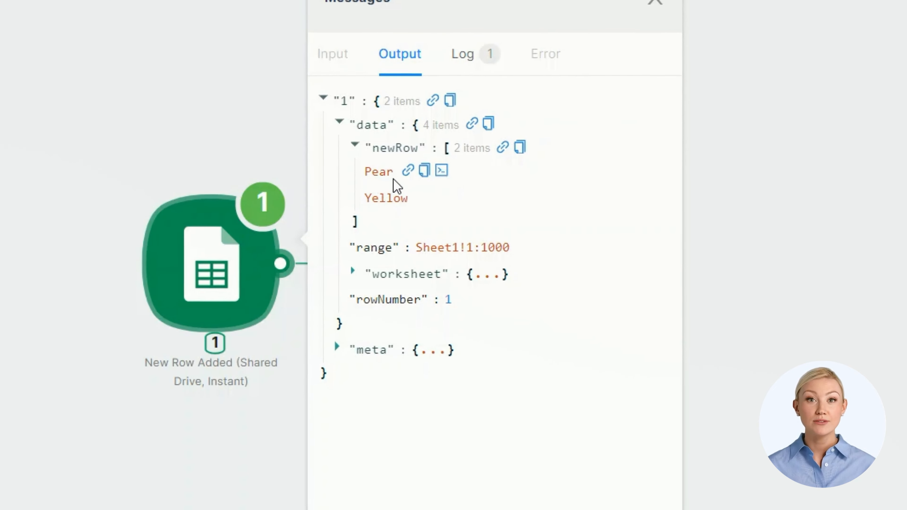
drag(391, 178, 364, 203)
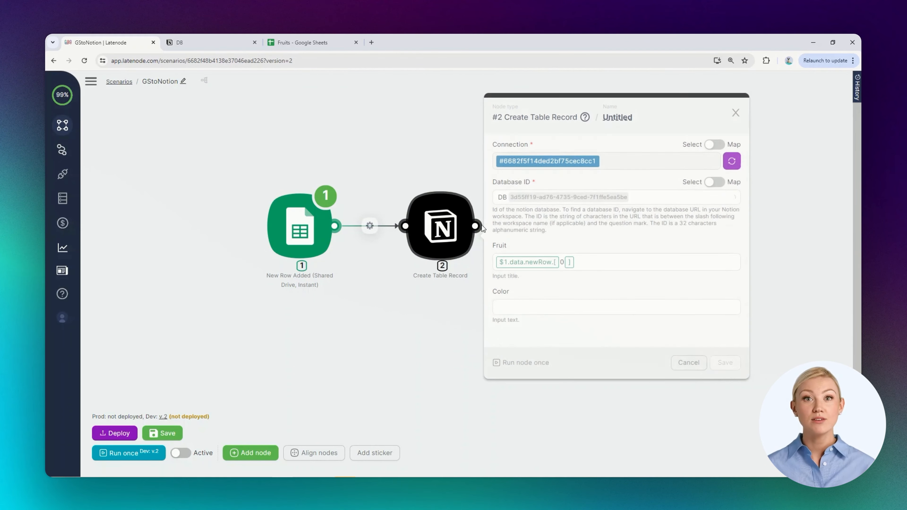
click(507, 316)
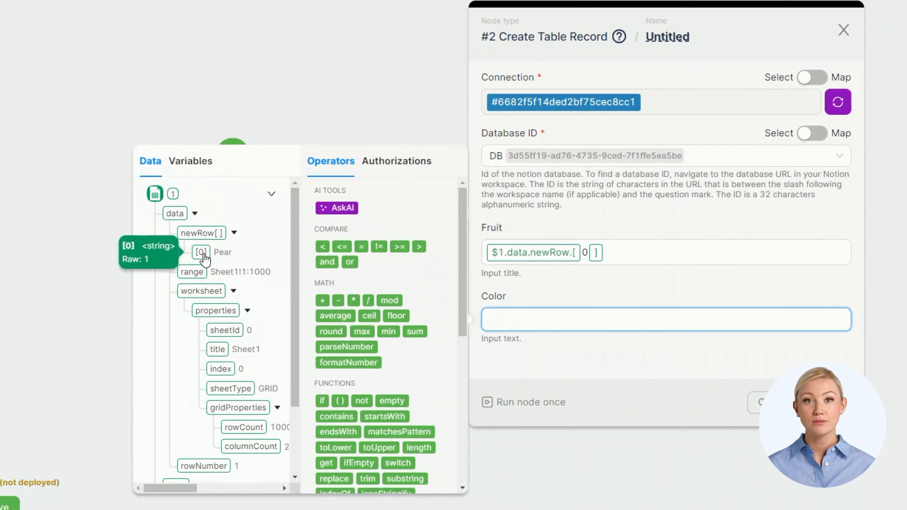
click(199, 253)
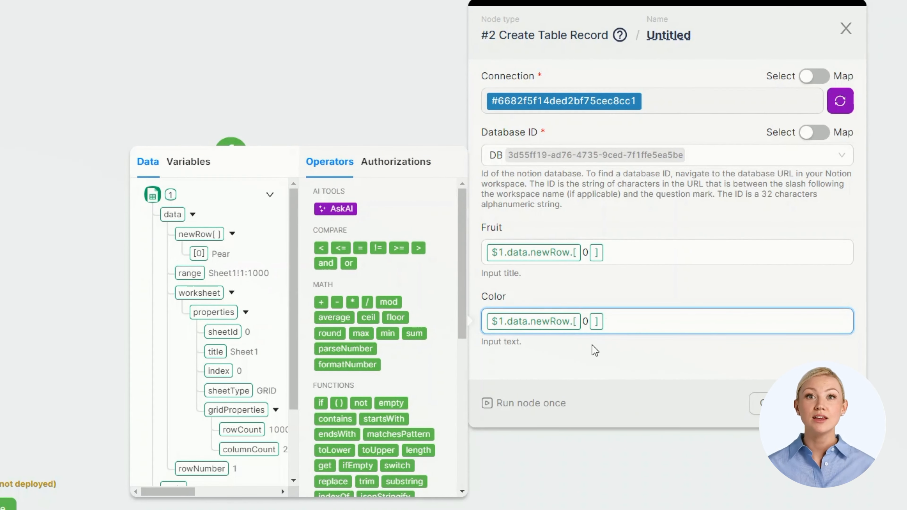
double_click(588, 323)
text(1)
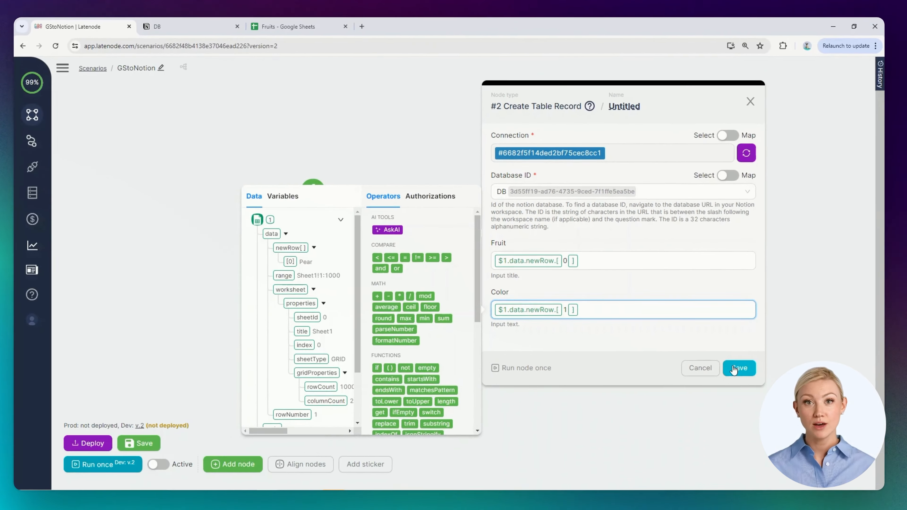
click(831, 404)
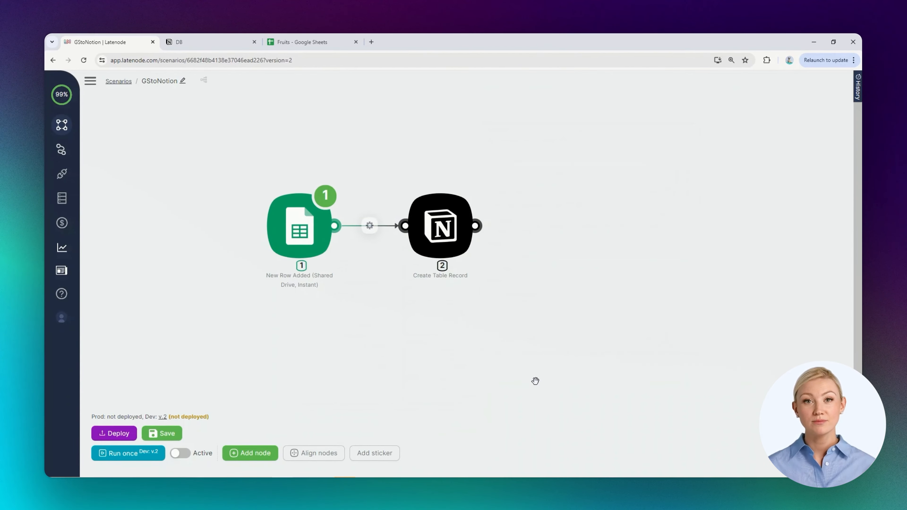
- Run only the Create Table Record node once, and inspect its output result and the Notion DB table
right_click(462, 228)
click(461, 258)
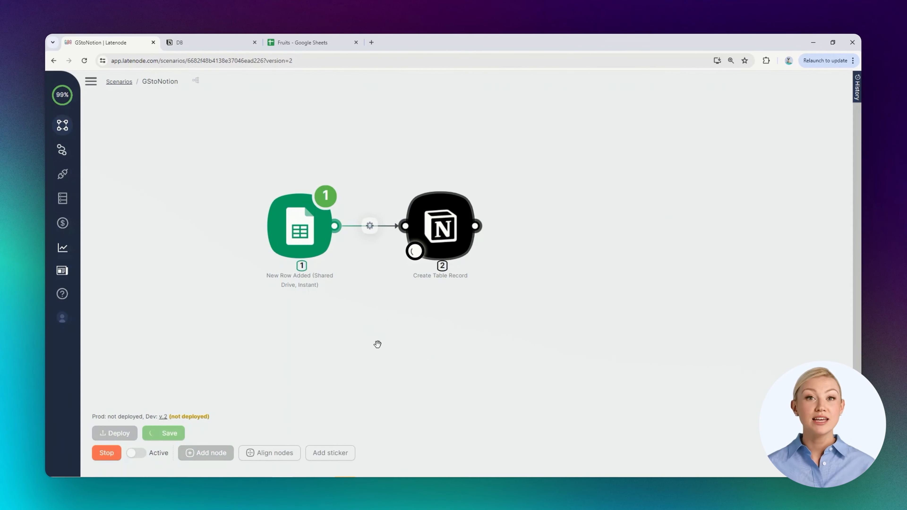
click(466, 196)
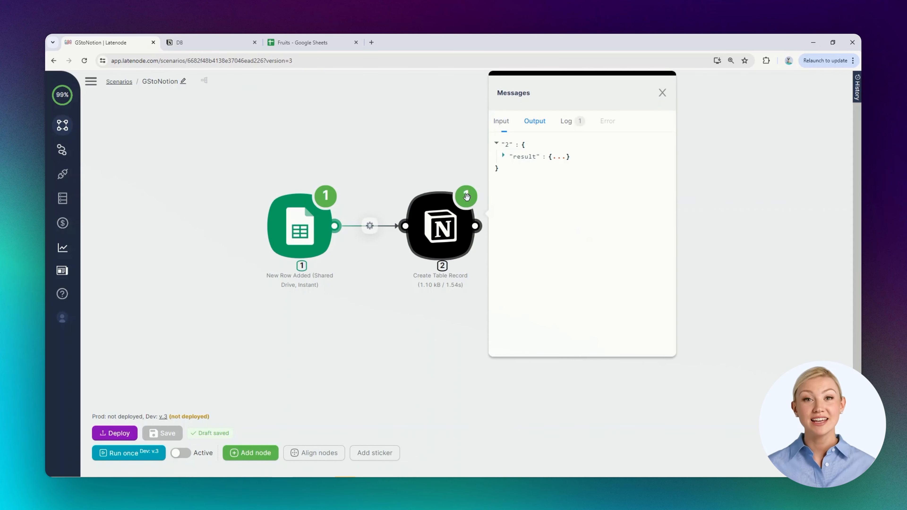
click(503, 156)
click(536, 301)
scroll(526, 211, down, 3)
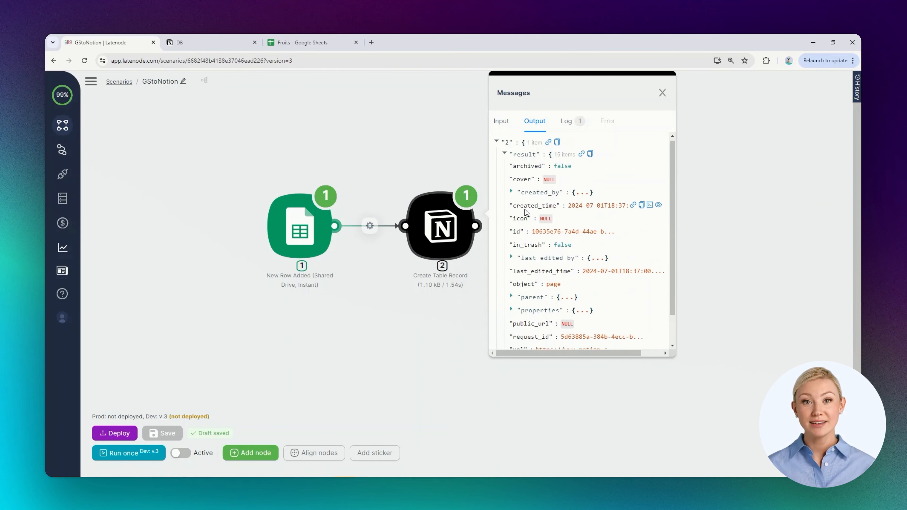
click(200, 42)
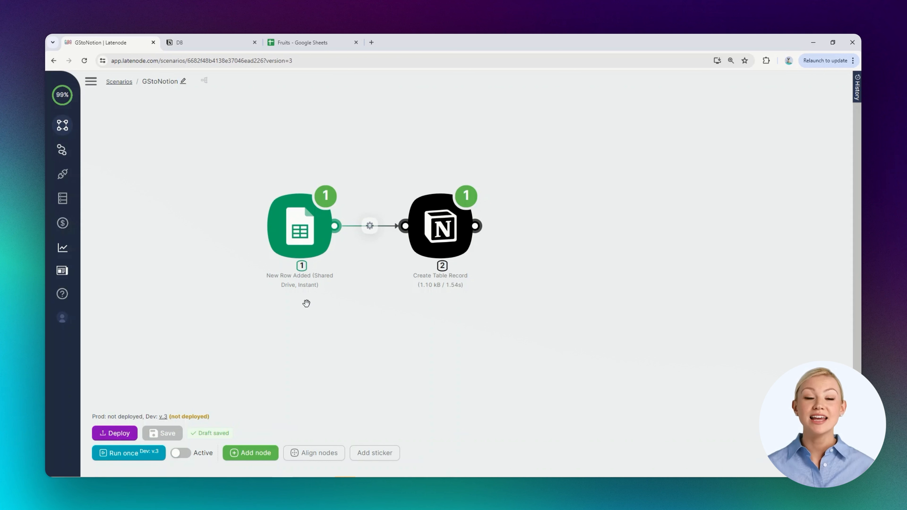
- Deploy and activate the GStoNotion scenario, and open its run history
click(122, 433)
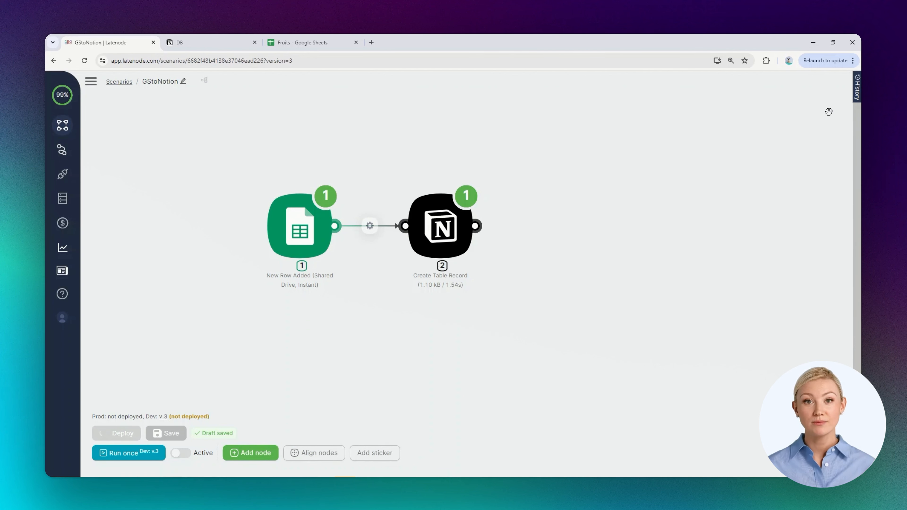
click(857, 88)
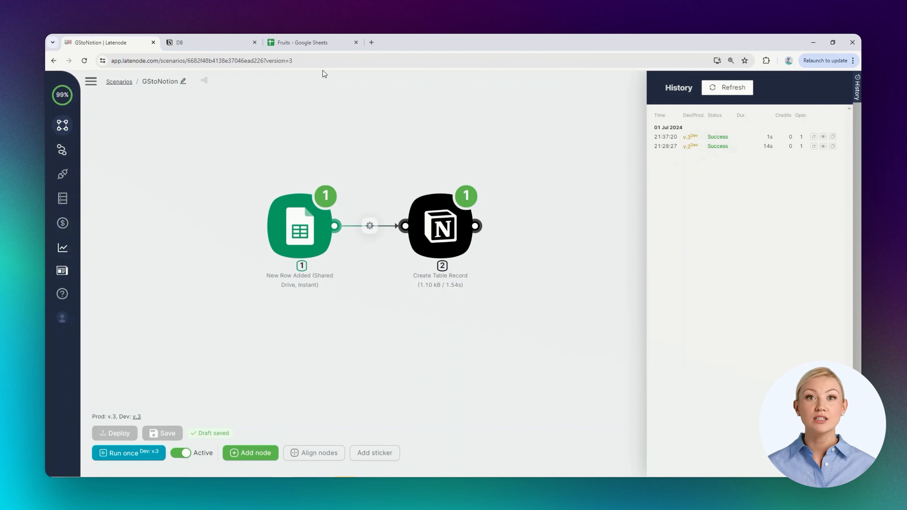
- Copy the Pear and Yellow cells of row 1 into row 2 of the Fruits spreadsheet
click(303, 42)
key(ctrl+c)
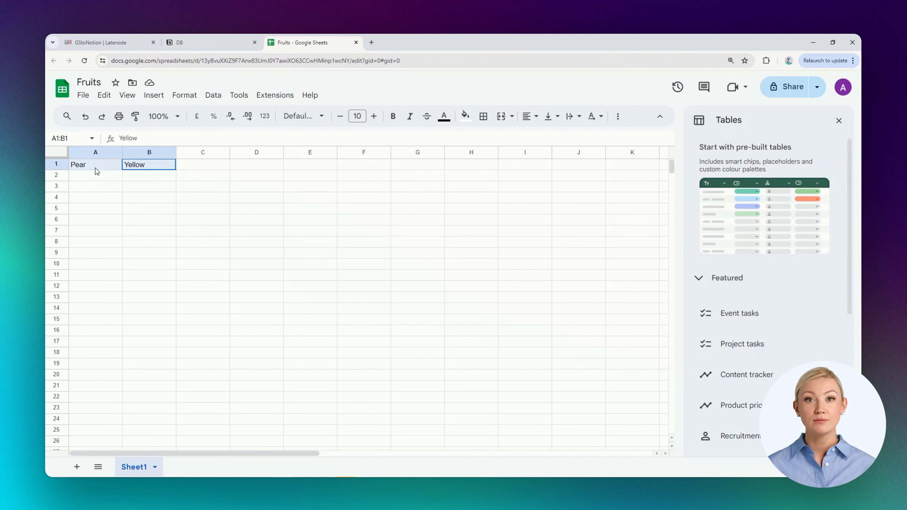
click(93, 178)
key(ctrl+v)
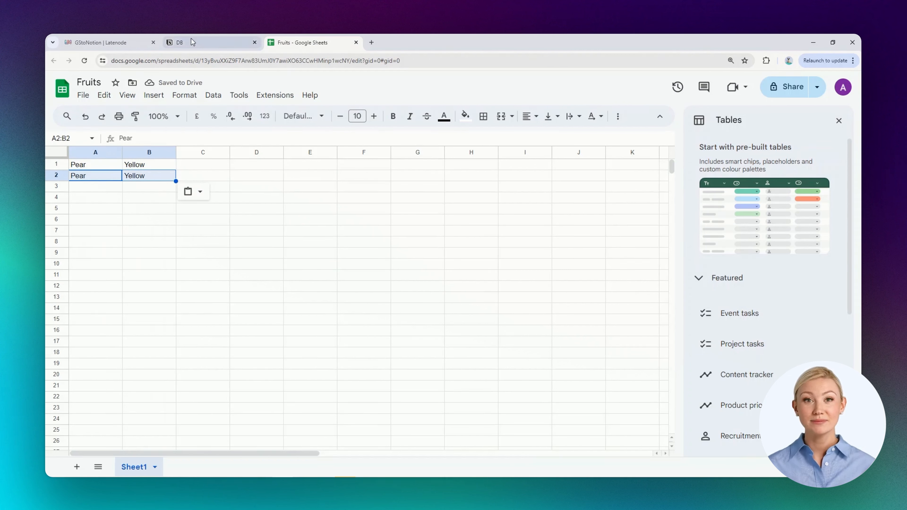
- Refresh the scenario's run history, inspect the Notion node's output in the latest production run, and check the Notion DB table
click(104, 42)
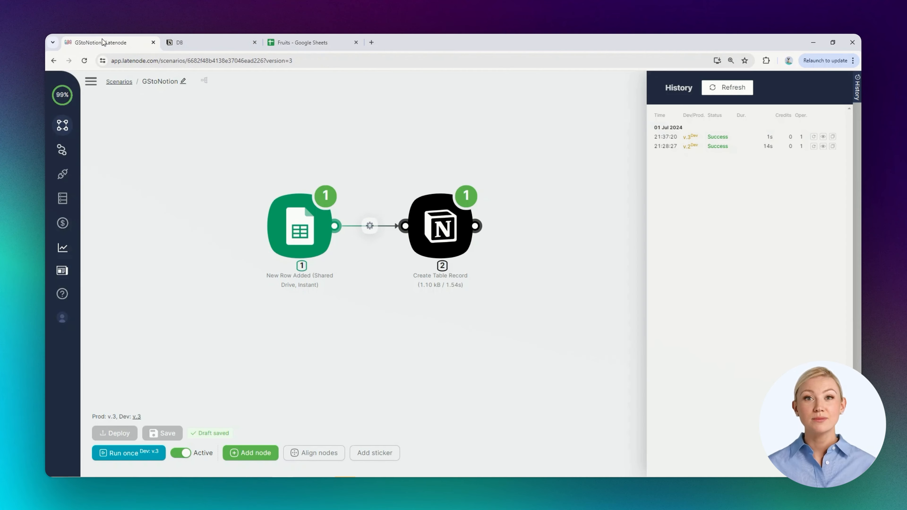
click(729, 89)
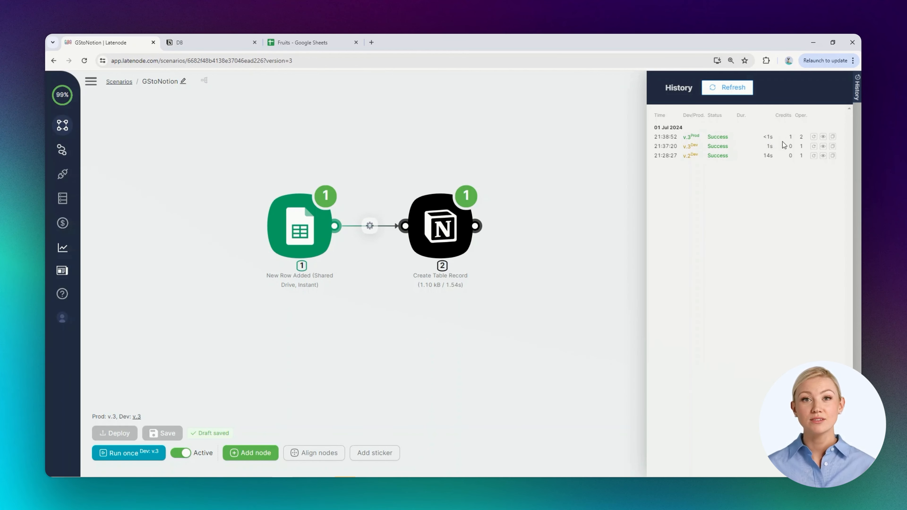
click(823, 137)
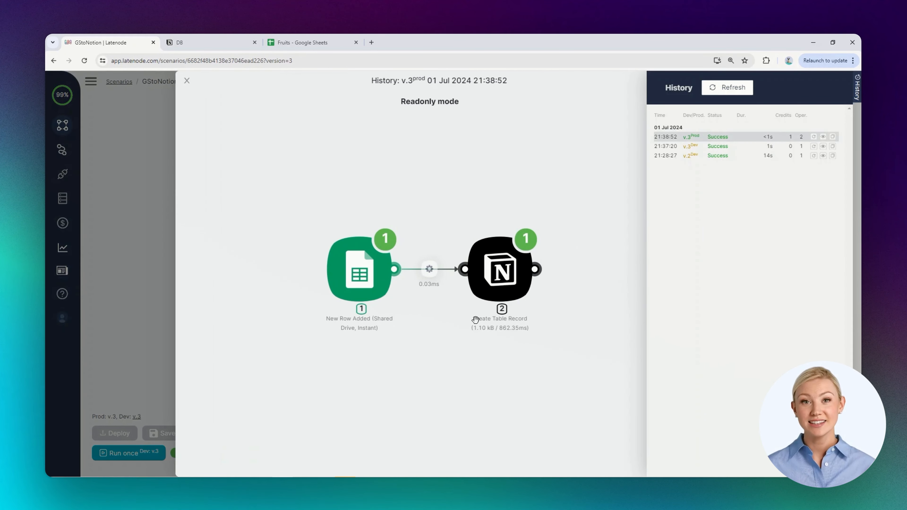
click(531, 263)
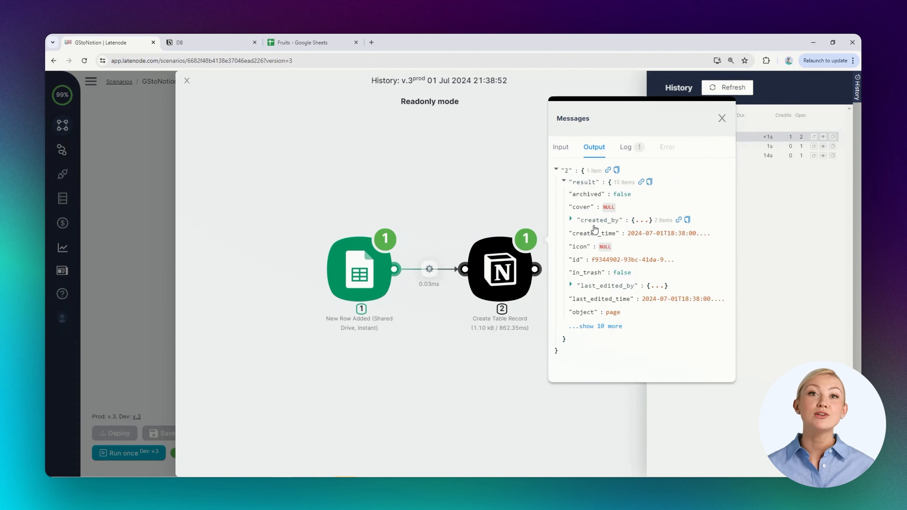
click(598, 327)
scroll(598, 331, down, 1)
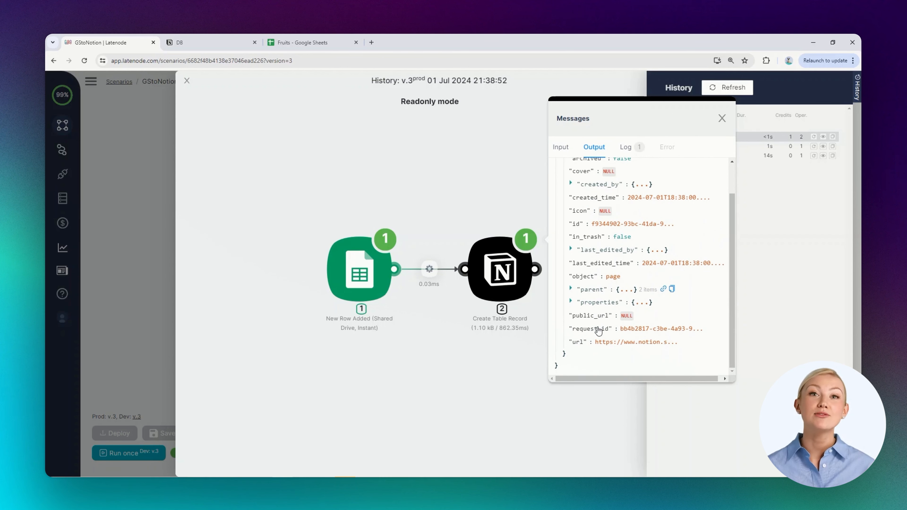
click(215, 37)
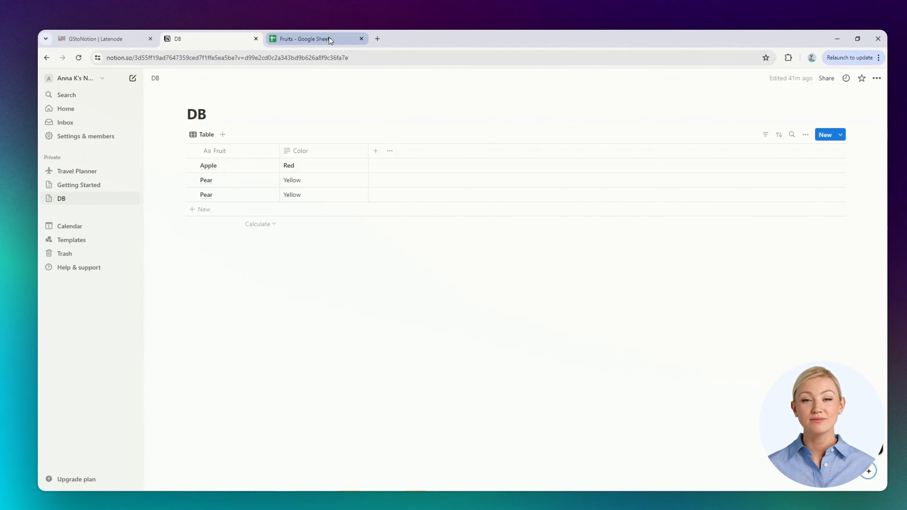
- Add a row with Peach and Orange below the existing rows in the Fruits spreadsheet
click(324, 39)
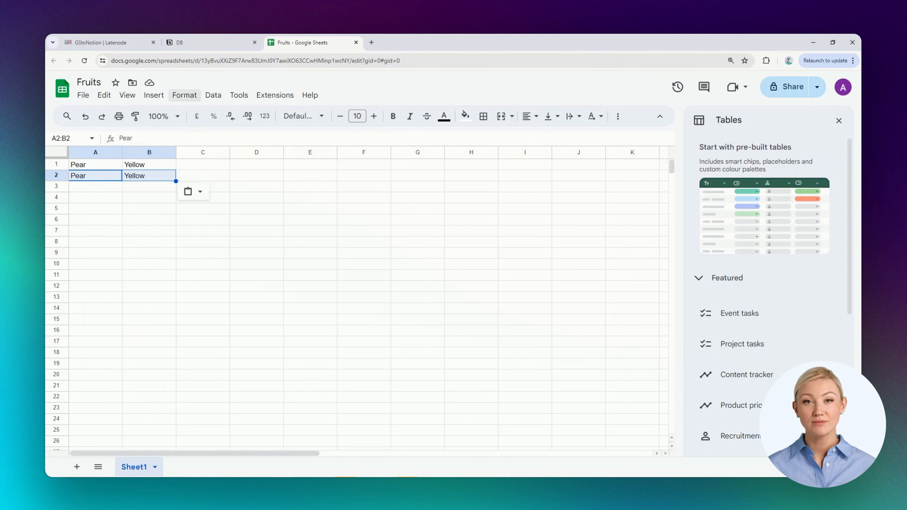
key(Down)
key(ctrl+v)
- Refresh the run history in Latenode, view the newest production run, and check the Notion DB table for the added record
click(210, 42)
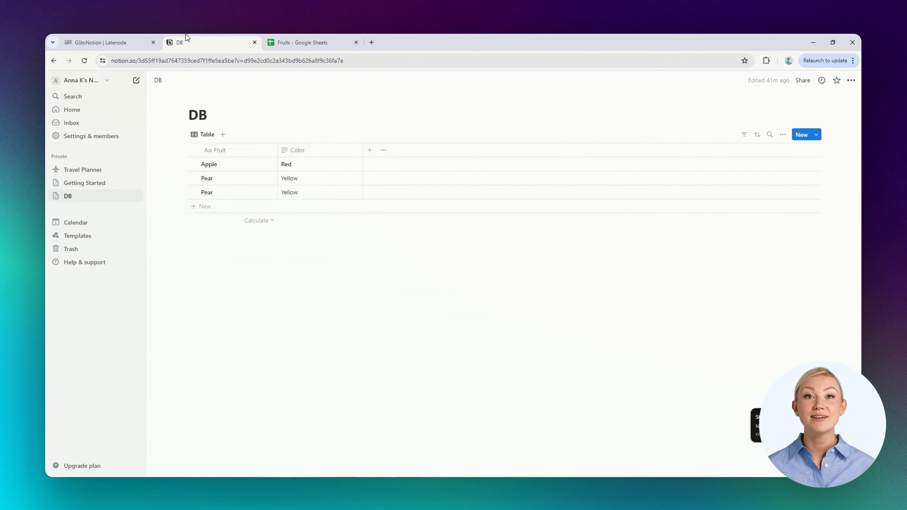
click(102, 39)
click(727, 88)
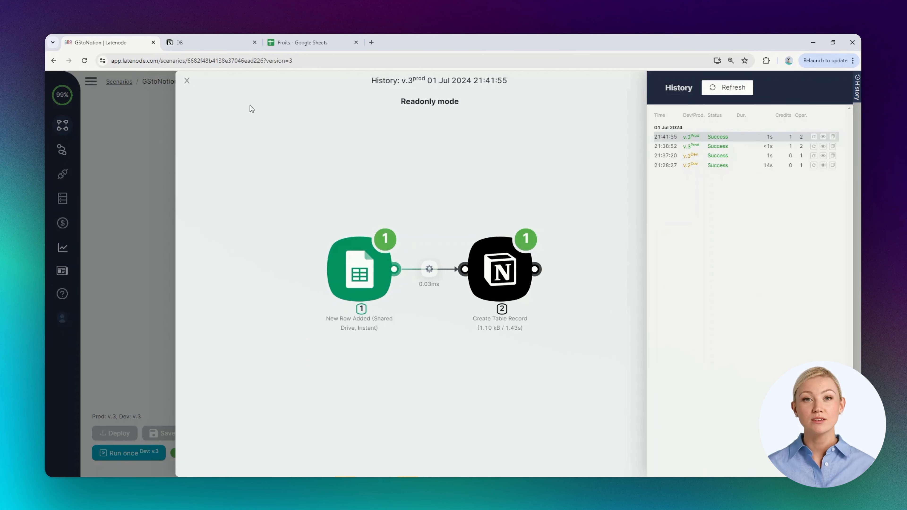
click(179, 41)
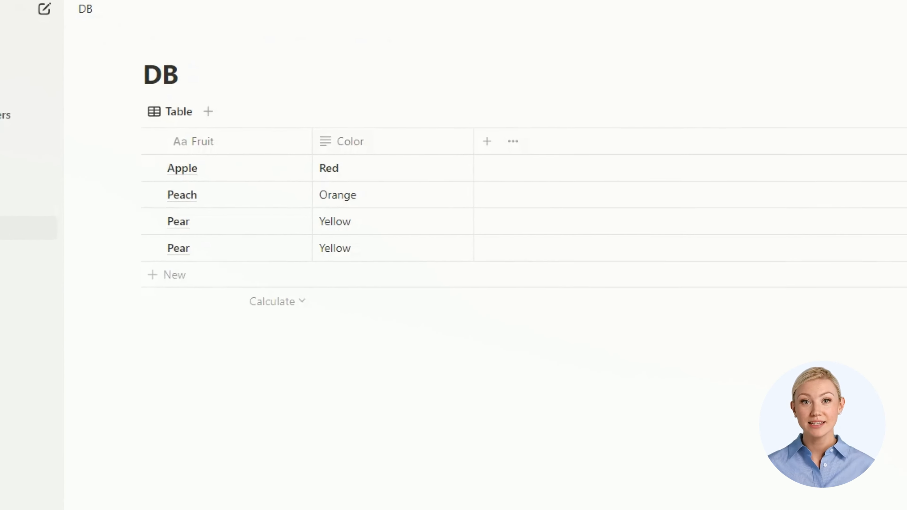
click(193, 178)
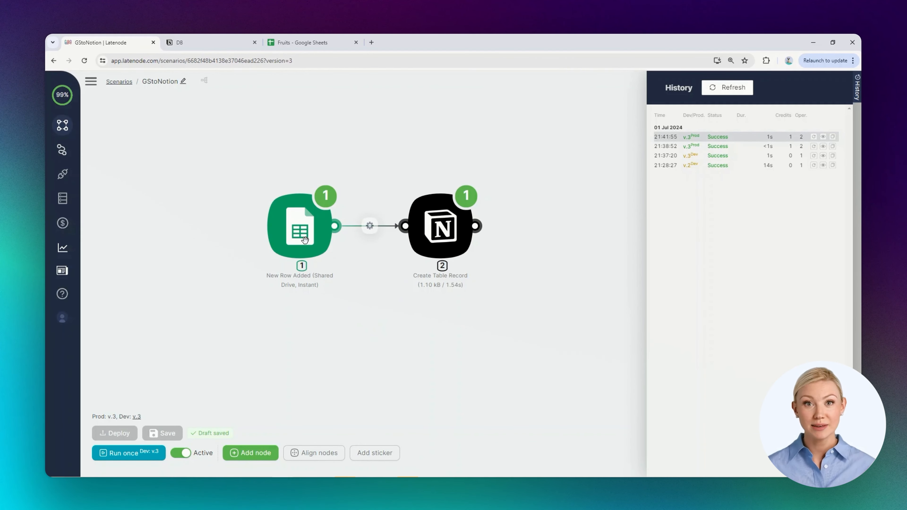
- Re-enter index 1 in the Color field's newRow mapping of the Create Table Record node, and close the node without saving
click(439, 223)
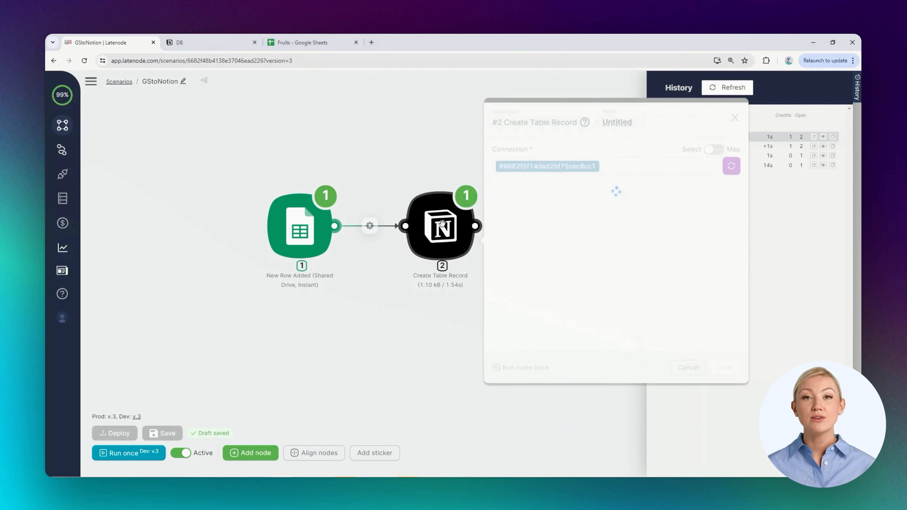
click(461, 118)
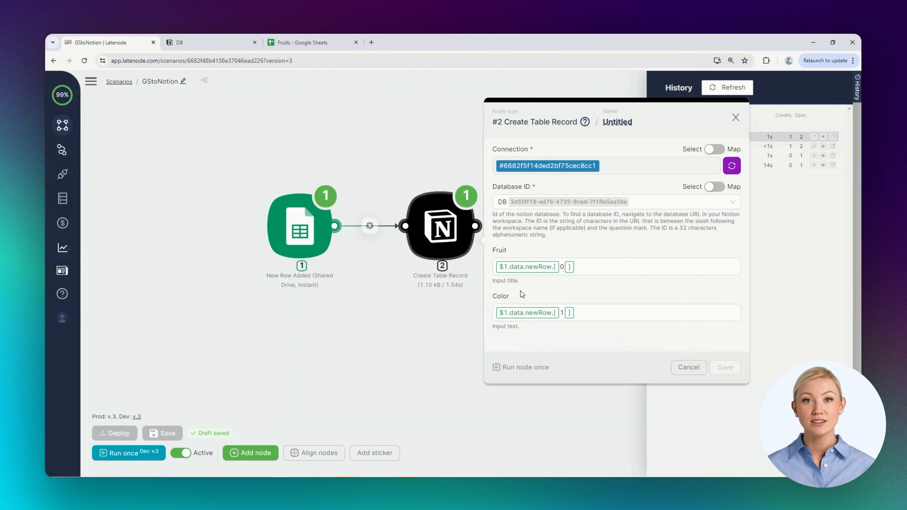
double_click(562, 312)
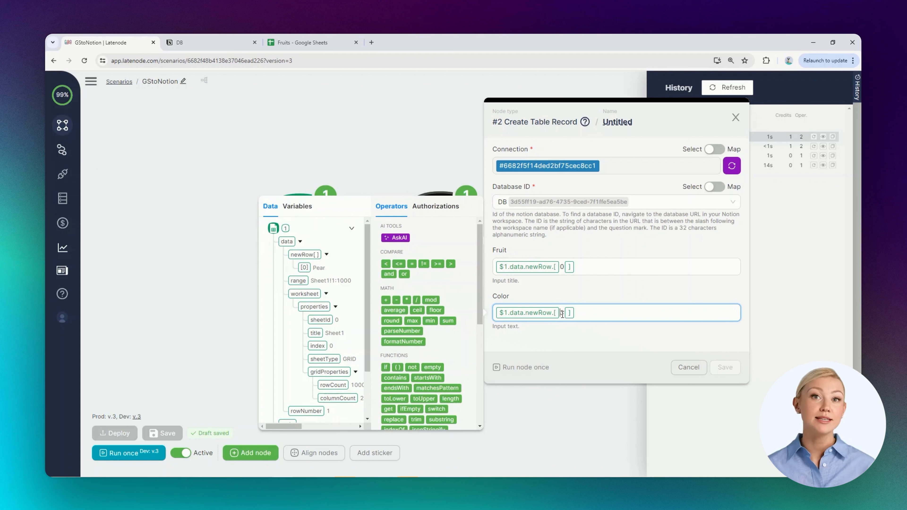
key(BackSpace)
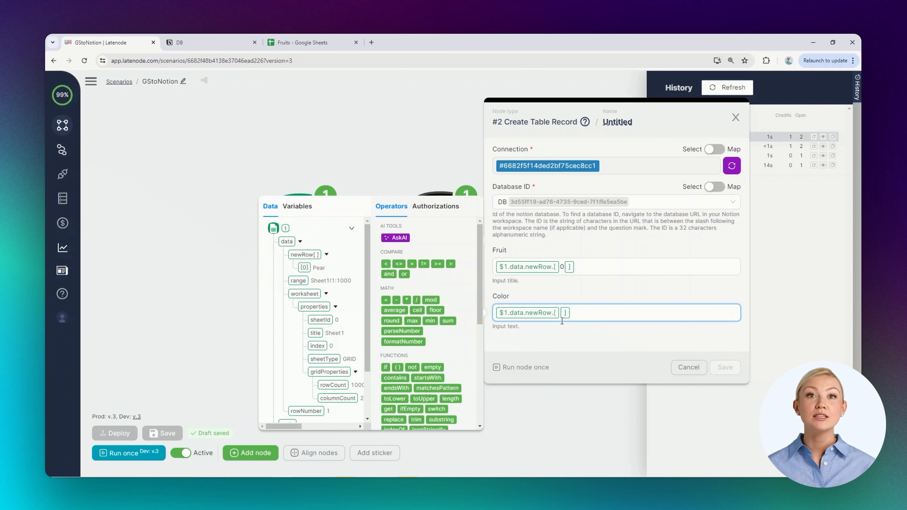
text(1)
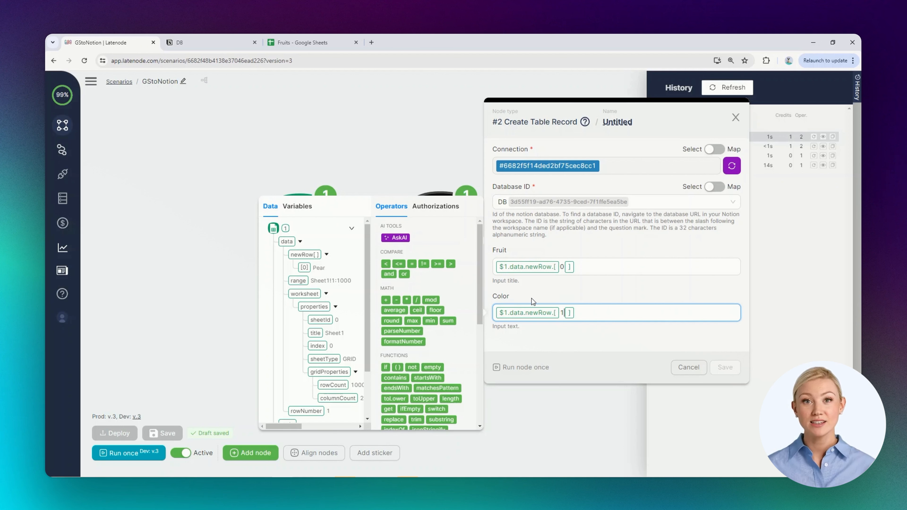
click(556, 436)
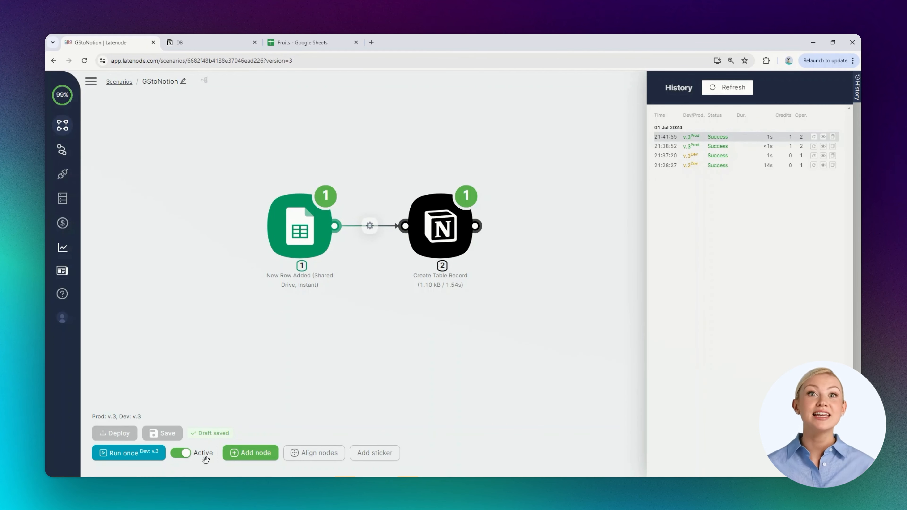
- Deactivate the GStoNotion scenario
click(179, 455)
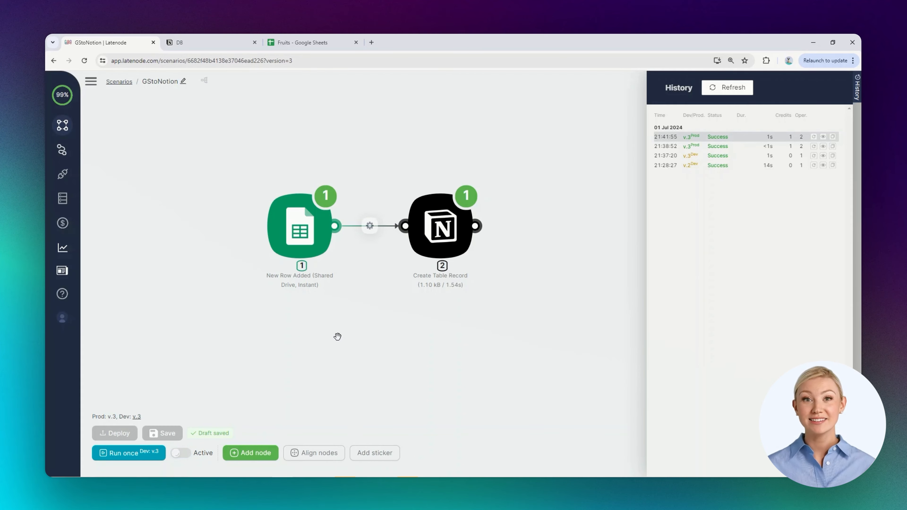